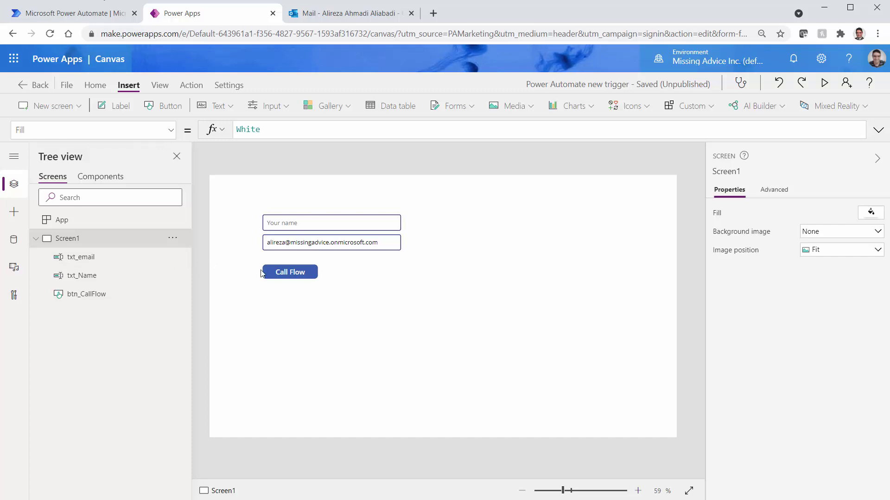
Review the Power Apps name and email inputs' defaults, including the email's User().Email formula
{"action": "left_click", "coordinate": [302, 223]}
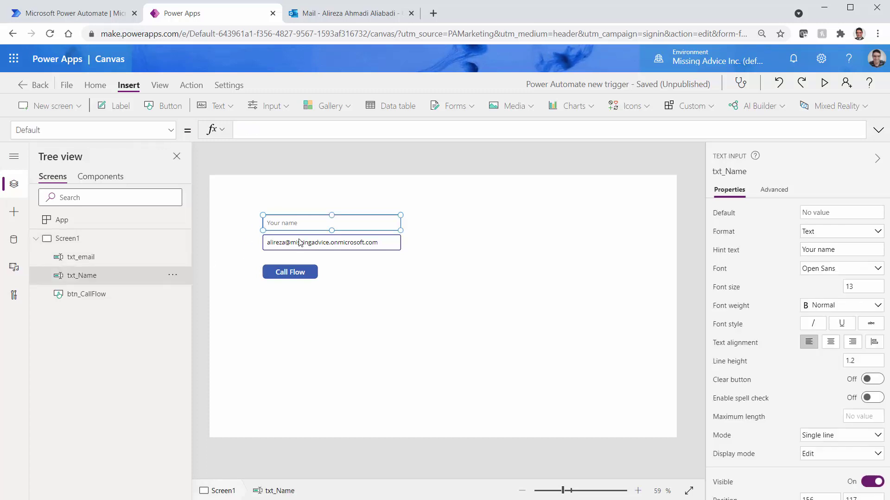
{"action": "left_click", "coordinate": [299, 243]}
{"action": "left_click", "coordinate": [314, 229]}
{"action": "left_click", "coordinate": [288, 245]}
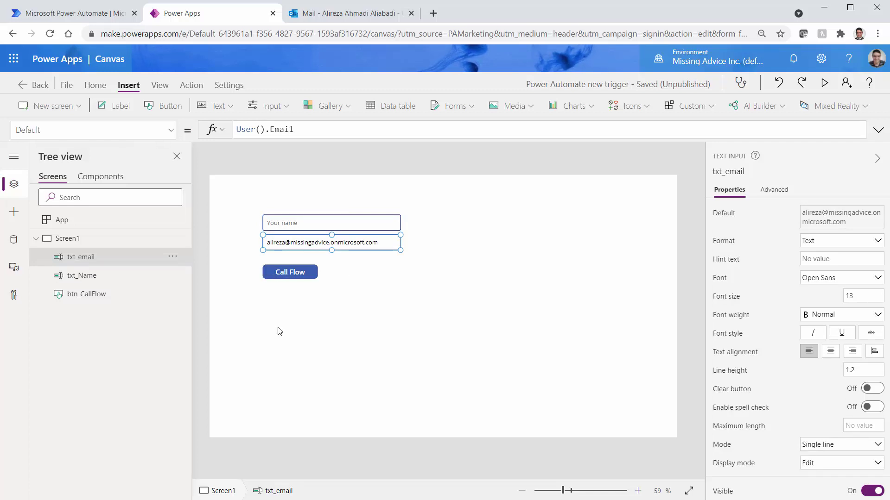
{"action": "left_click", "coordinate": [296, 224]}
{"action": "left_click", "coordinate": [299, 244]}
Start a new instant cloud flow from Power Automate's Create page
{"action": "left_click", "coordinate": [88, 13]}
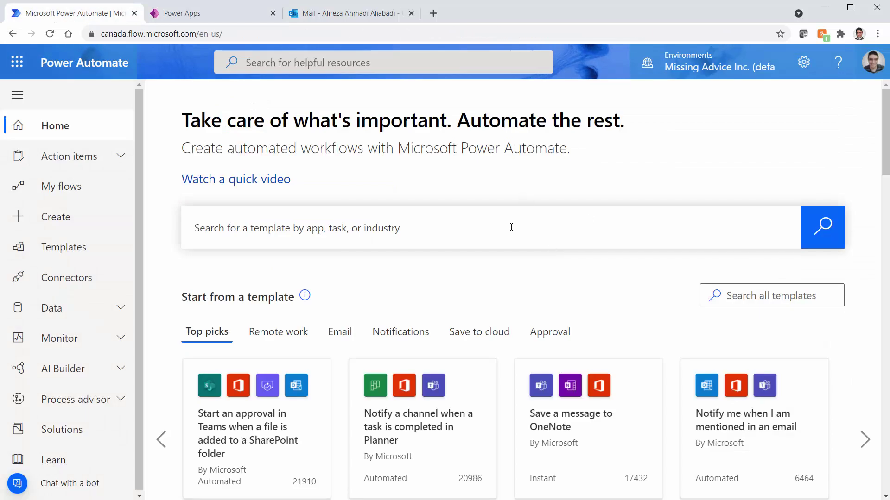
{"action": "left_click", "coordinate": [59, 226]}
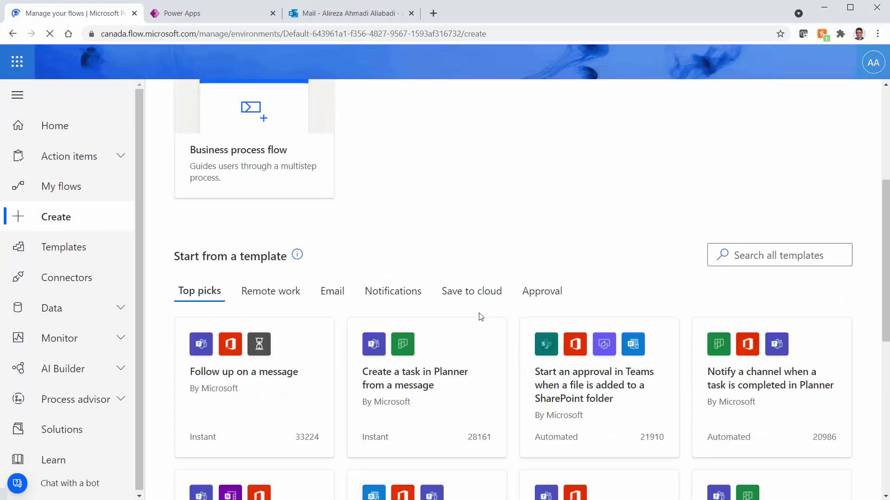
{"action": "scroll", "coordinate": [492, 283], "scroll_direction": "up", "scroll_amount": 5}
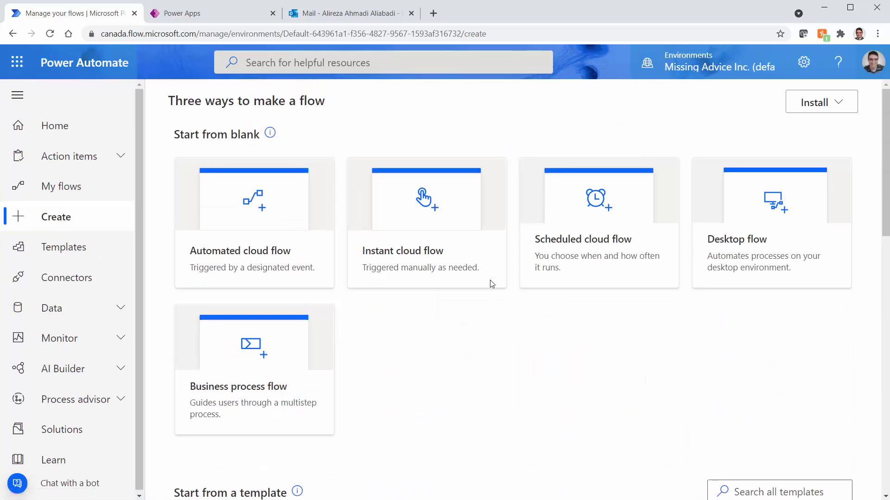
{"action": "left_click", "coordinate": [424, 251]}
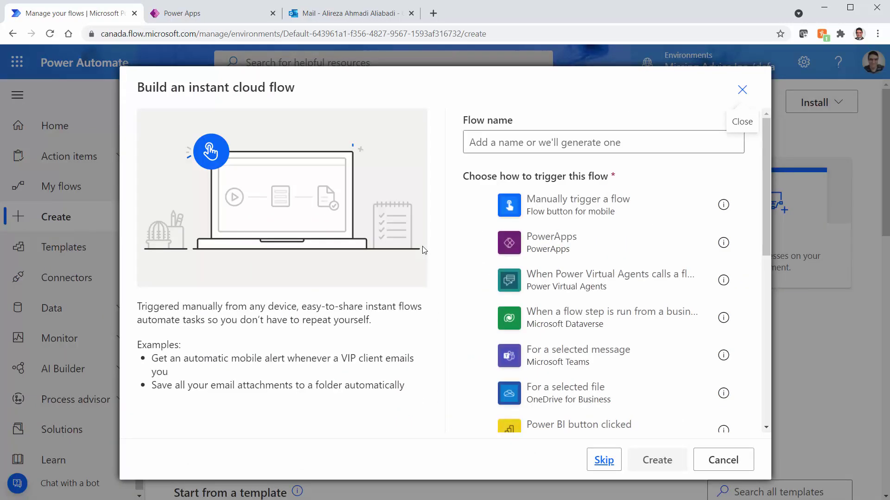
{"action": "scroll", "coordinate": [615, 288], "scroll_direction": "down", "scroll_amount": 3}
{"action": "scroll", "coordinate": [615, 289], "scroll_direction": "up", "scroll_amount": 3}
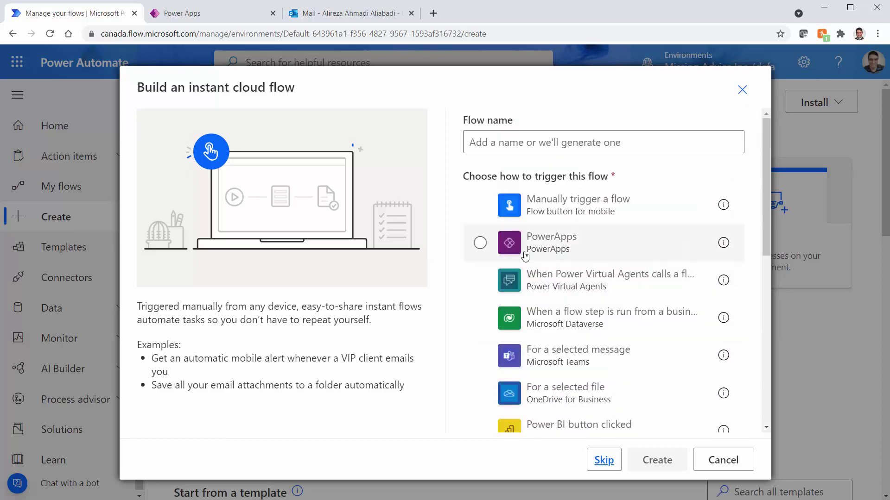
{"action": "scroll", "coordinate": [592, 288], "scroll_direction": "down", "scroll_amount": 3}
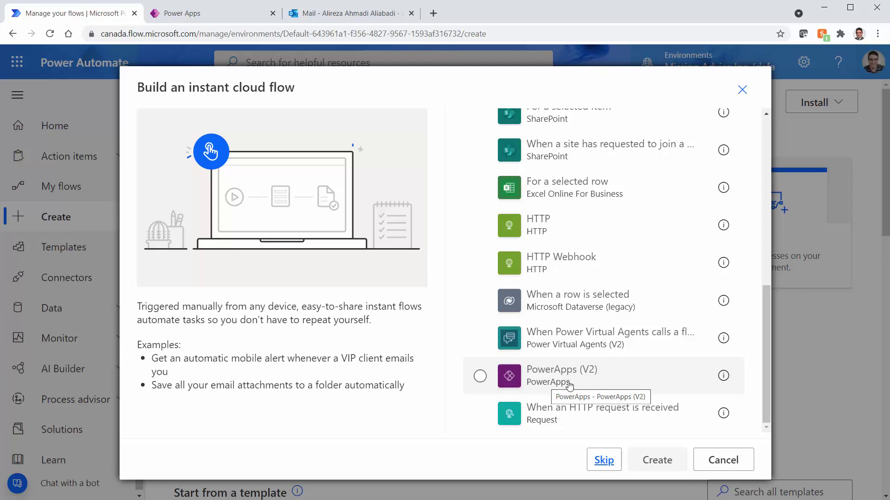
{"action": "scroll", "coordinate": [570, 385], "scroll_direction": "up", "scroll_amount": 5}
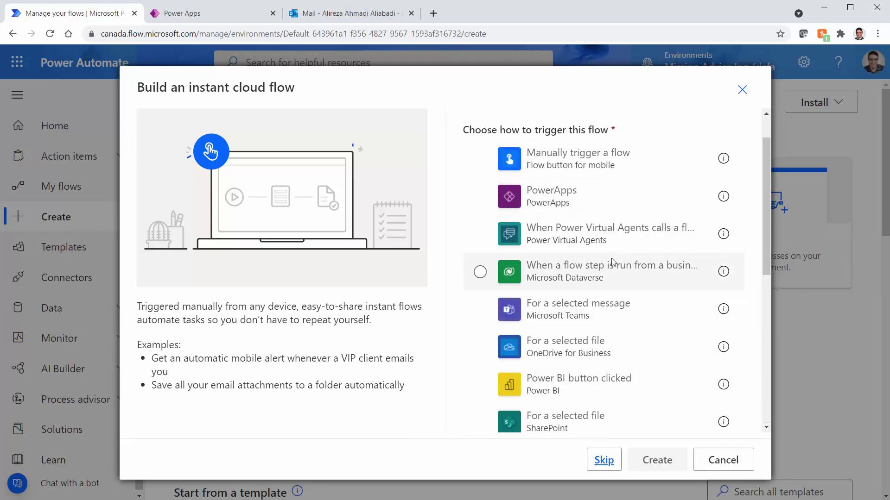
Create the flow OldfSchoolPowerAppsTrigger with the PowerApps trigger
{"action": "left_click", "coordinate": [563, 253]}
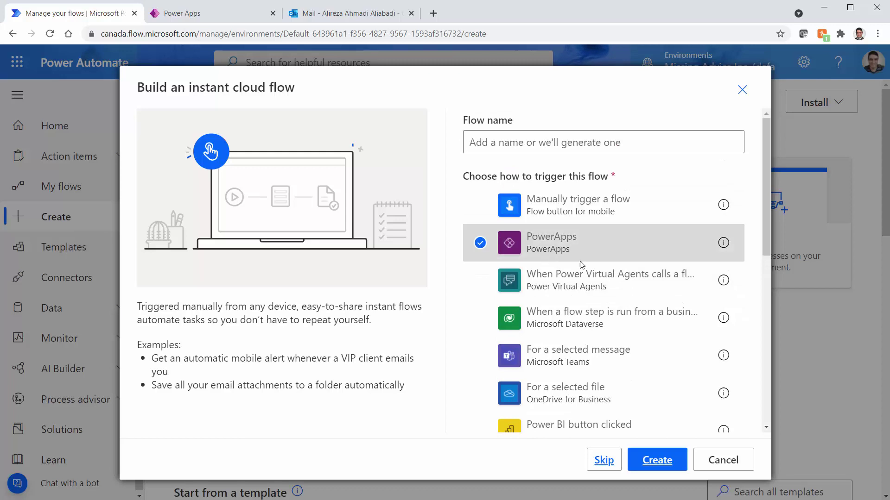
{"action": "left_click", "coordinate": [540, 145]}
{"action": "type", "text": "Ol"}
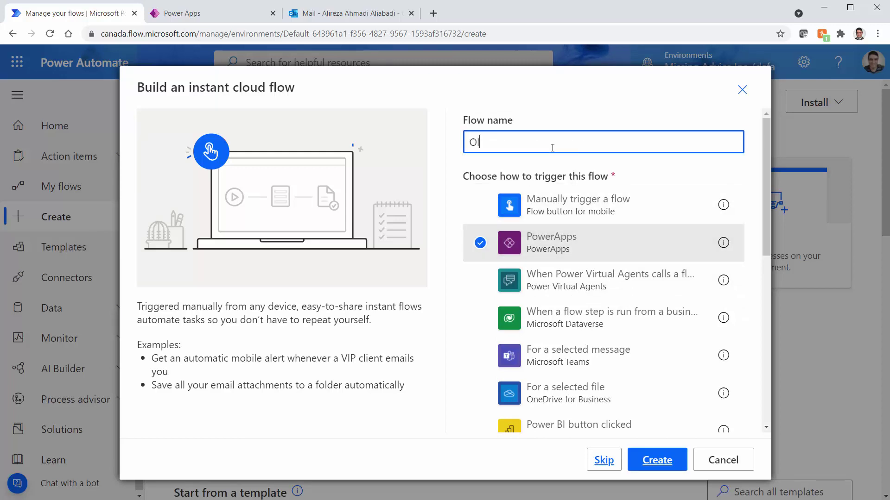
{"action": "type", "text": "dfSchoolPower"}
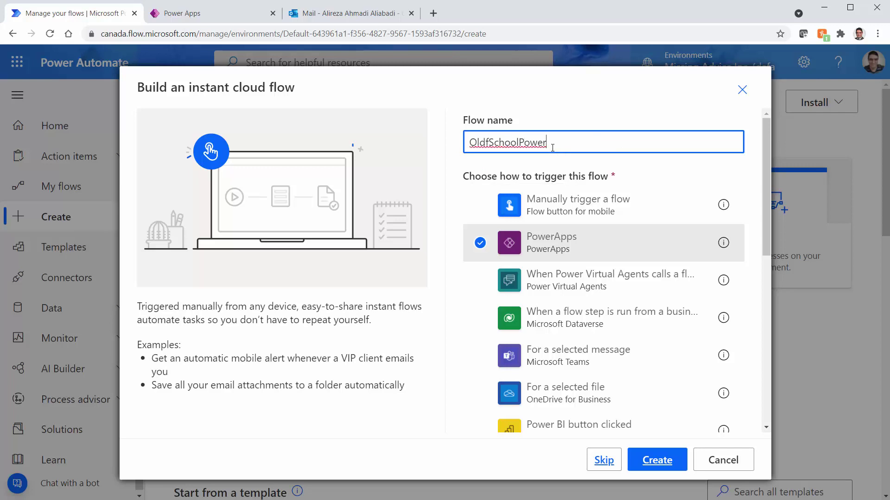
{"action": "type", "text": "AppsTrigger"}
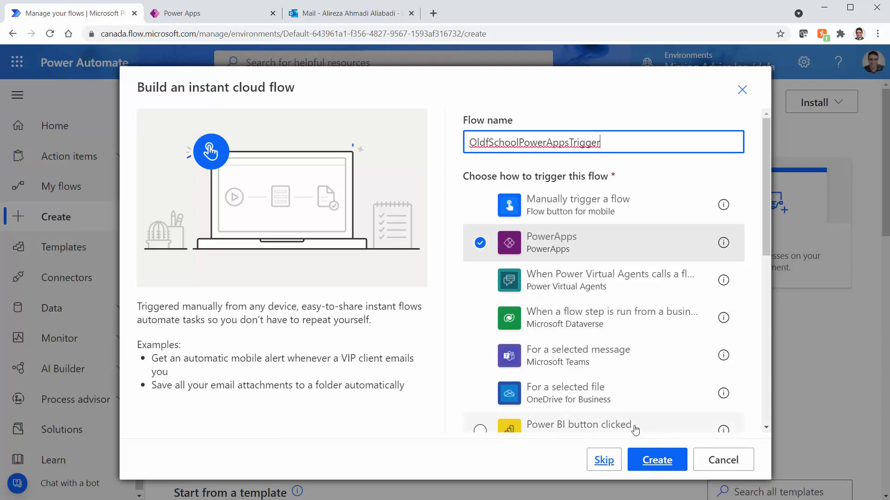
{"action": "left_click", "coordinate": [672, 464]}
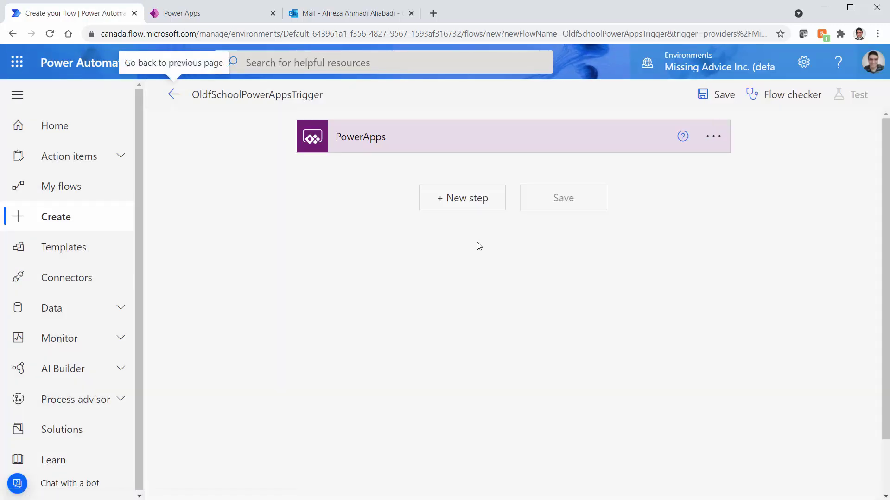
Add an Initialize variable action after the trigger with the variable name UserName
{"action": "left_click", "coordinate": [467, 203]}
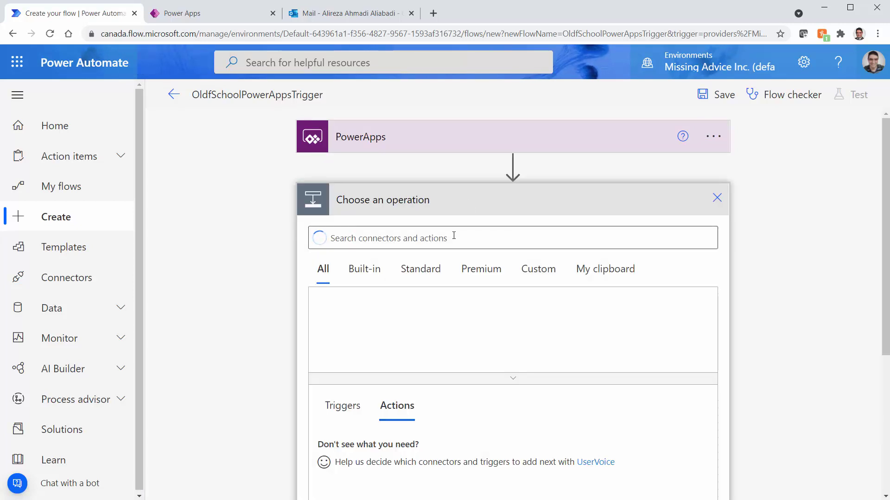
{"action": "type", "text": "variable"}
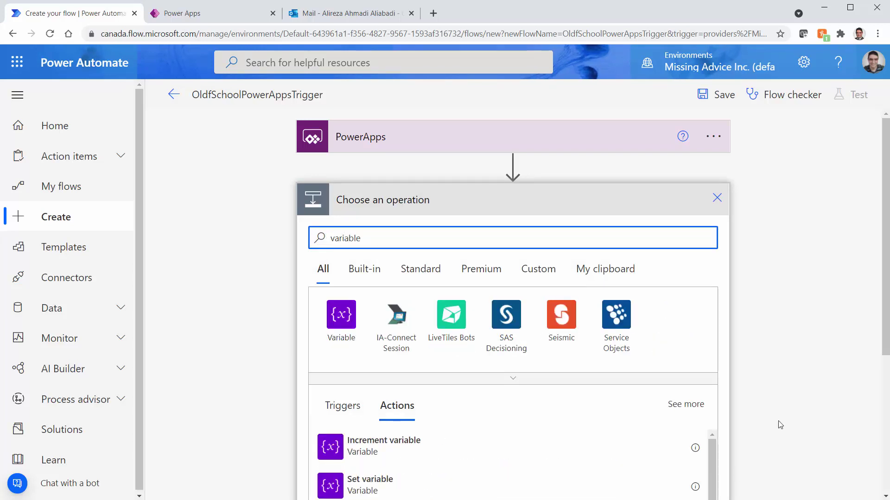
{"action": "scroll", "coordinate": [778, 421], "scroll_direction": "down", "scroll_amount": 3}
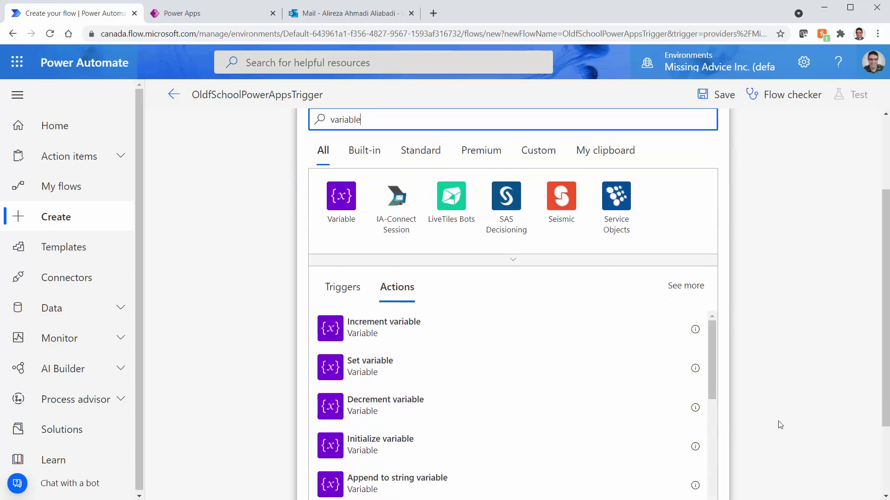
{"action": "left_click", "coordinate": [398, 393]}
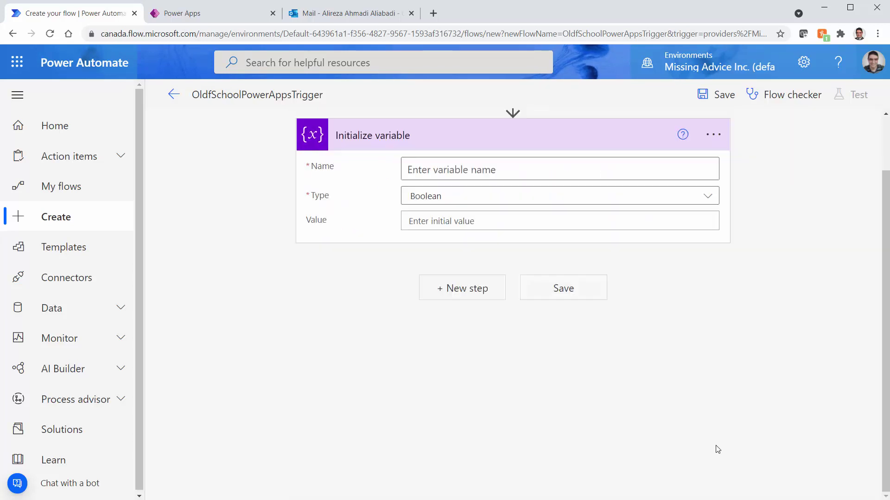
{"action": "scroll", "coordinate": [522, 232], "scroll_direction": "up", "scroll_amount": 2}
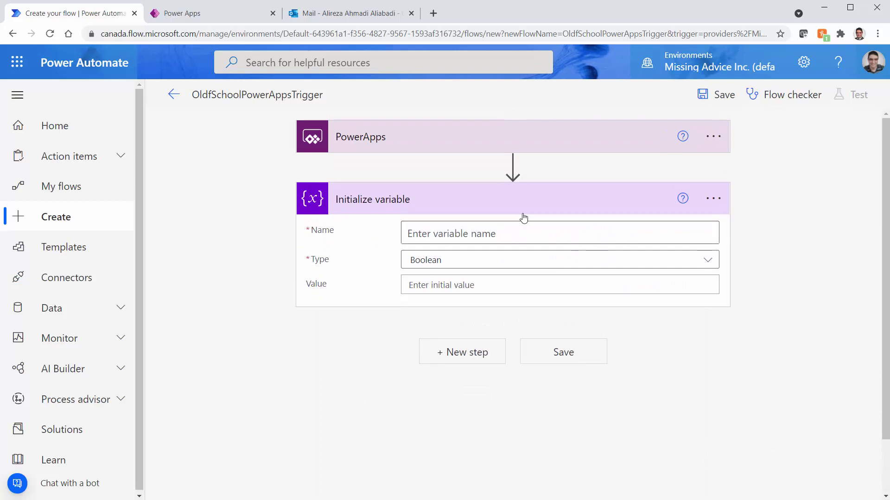
{"action": "left_click", "coordinate": [518, 231]}
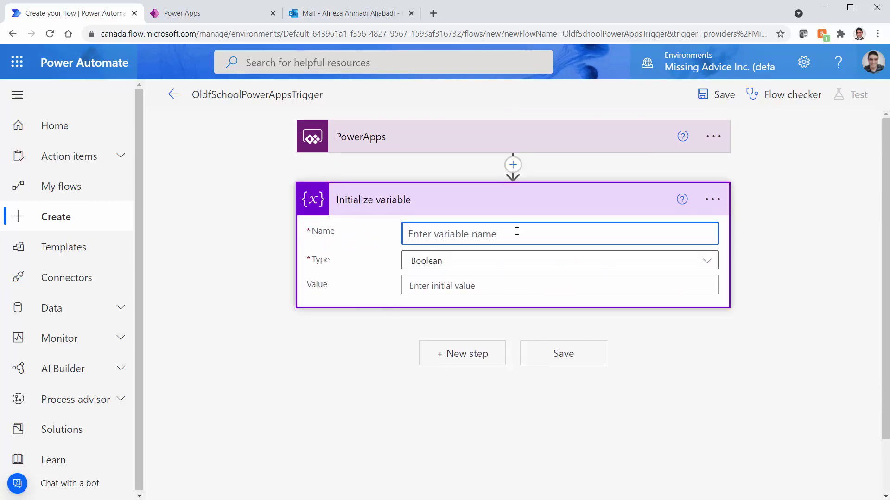
{"action": "type", "text": "UserName"}
Rename the variable step to UserName and set its type to String
{"action": "left_click", "coordinate": [712, 200]}
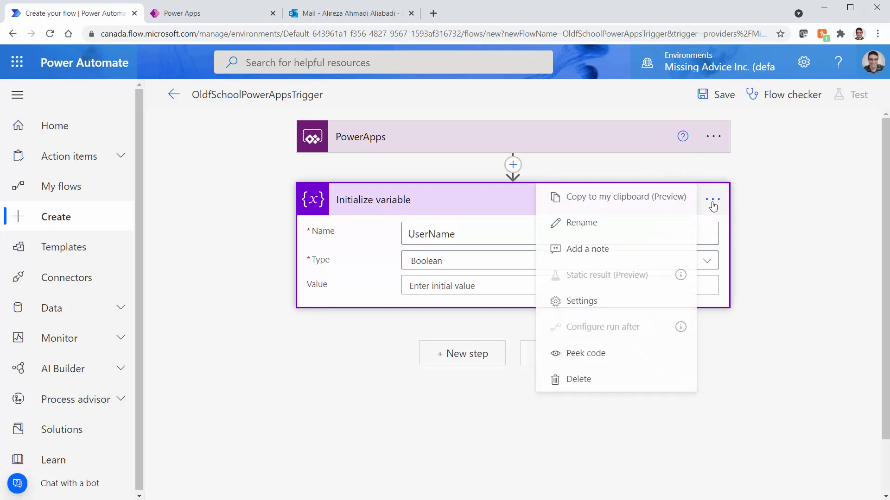
{"action": "left_click", "coordinate": [596, 224]}
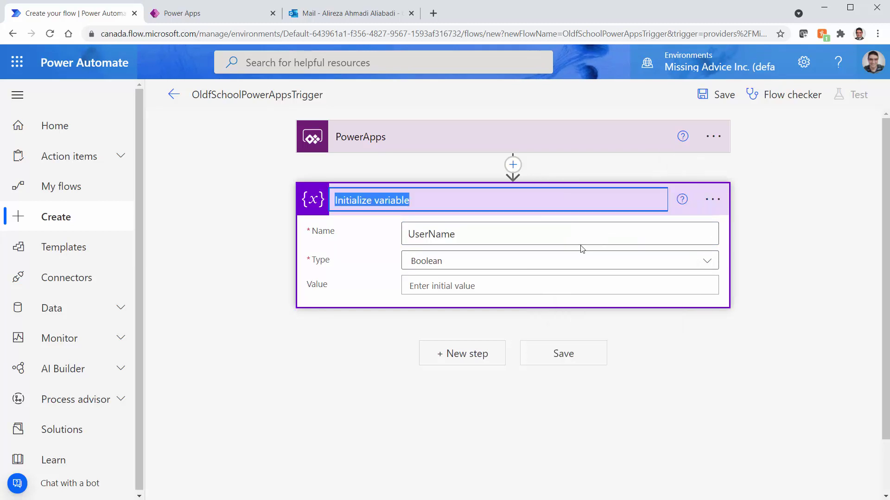
{"action": "type", "text": "UserName"}
{"action": "left_click", "coordinate": [610, 268]}
{"action": "left_click", "coordinate": [434, 363]}
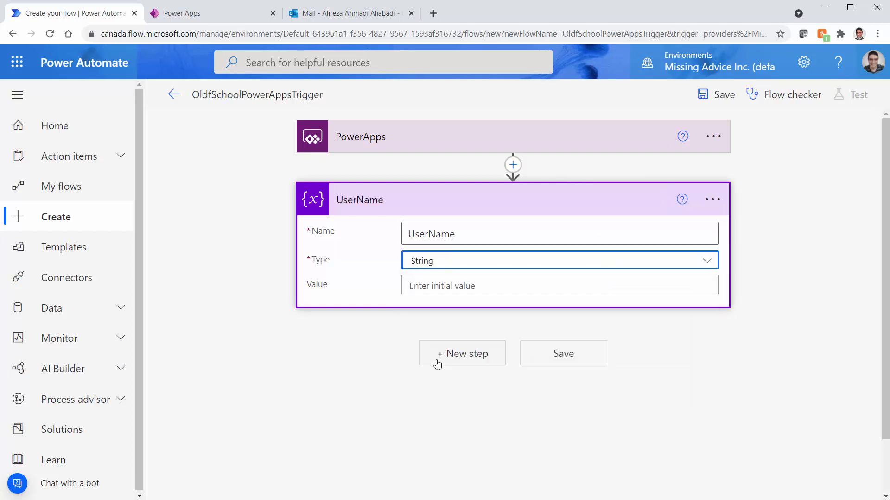
Set the variable's value to UserName_Value, asked from PowerApps
{"action": "left_click", "coordinate": [427, 287]}
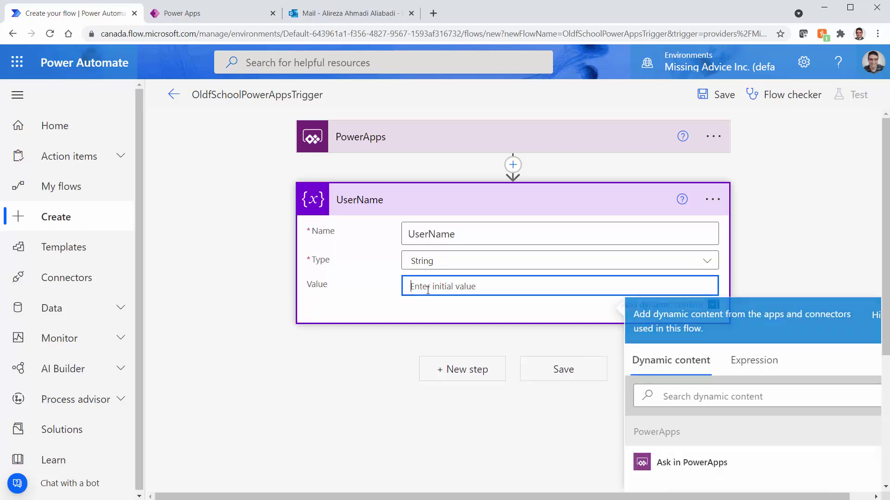
{"action": "scroll", "coordinate": [717, 273], "scroll_direction": "down", "scroll_amount": 2}
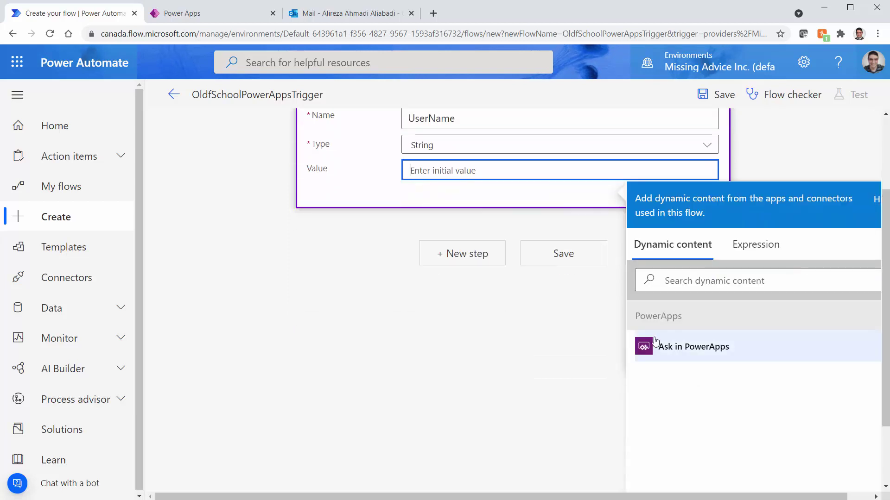
{"action": "scroll", "coordinate": [396, 351], "scroll_direction": "up", "scroll_amount": 2}
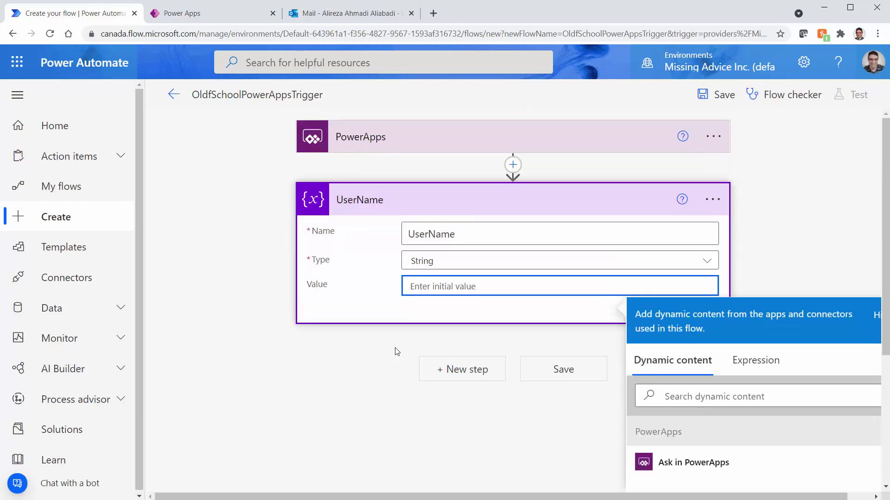
{"action": "left_click", "coordinate": [402, 145]}
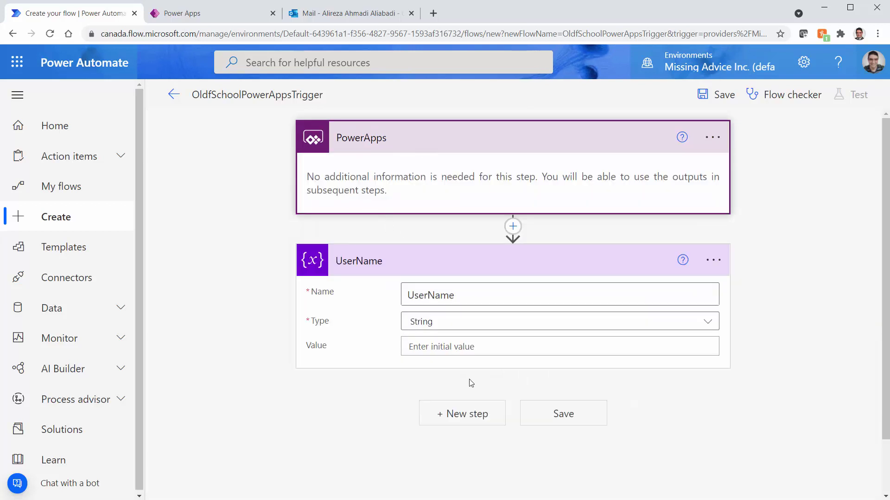
{"action": "left_click", "coordinate": [431, 346]}
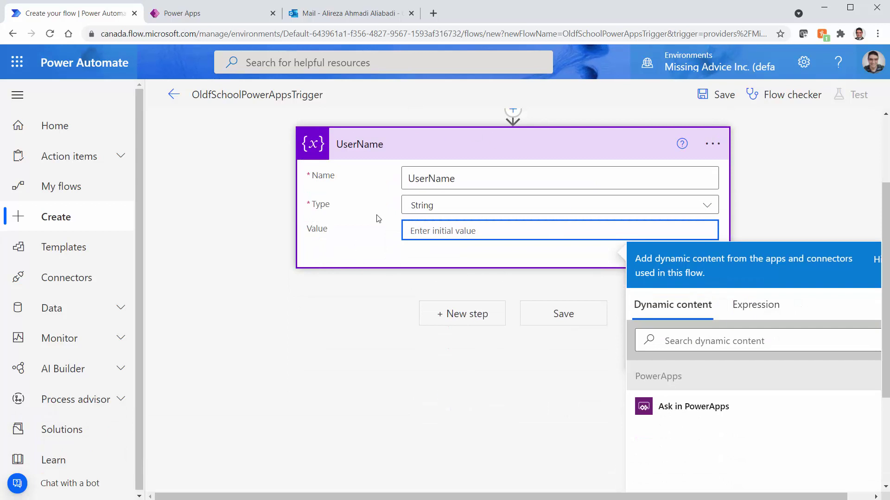
{"action": "left_click", "coordinate": [696, 408]}
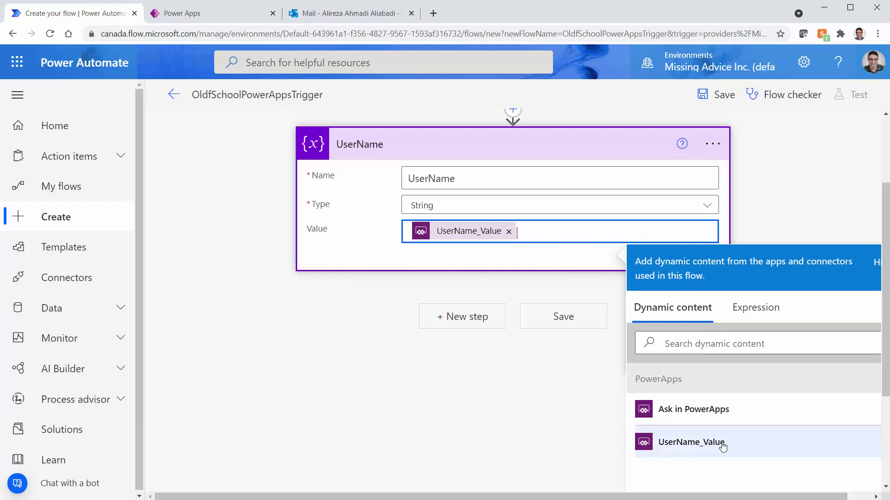
{"action": "left_click", "coordinate": [295, 435]}
{"action": "scroll", "coordinate": [301, 441], "scroll_direction": "up", "scroll_amount": 3}
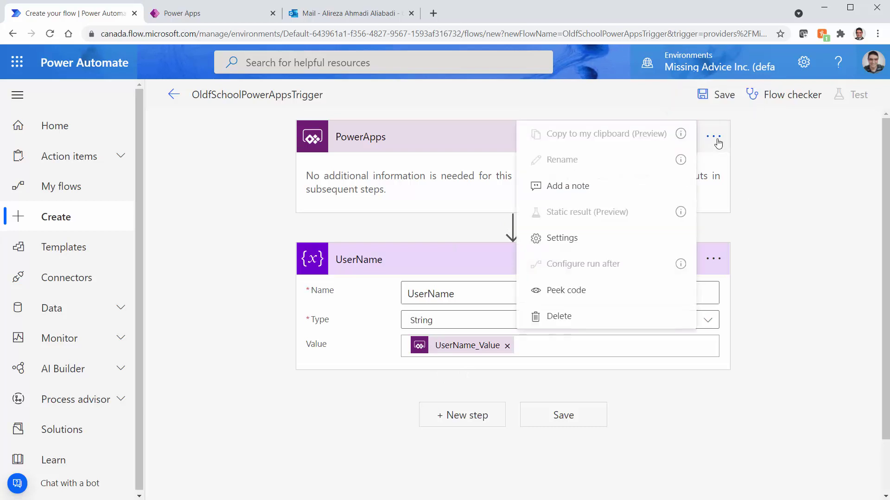
Inspect the trigger's code view showing UserName_Value as a required input, then close it
{"action": "left_click", "coordinate": [568, 292]}
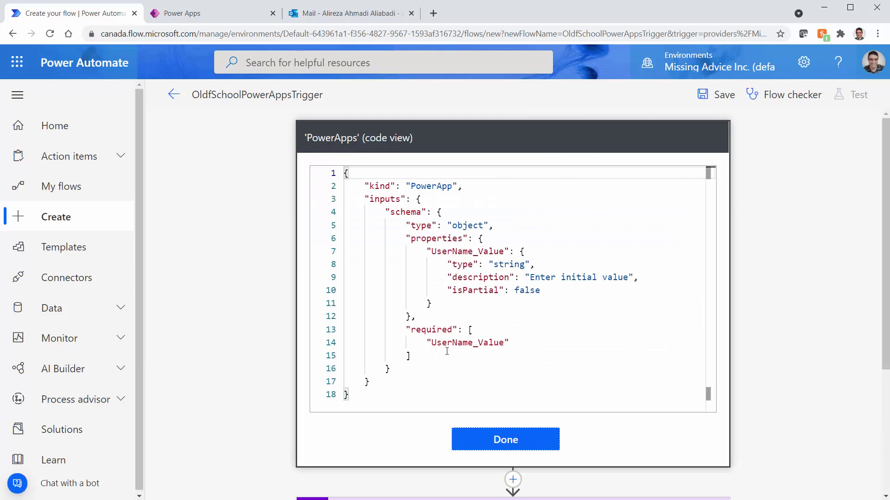
{"action": "left_click_drag", "start_coordinate": [433, 343], "coordinate": [505, 342]}
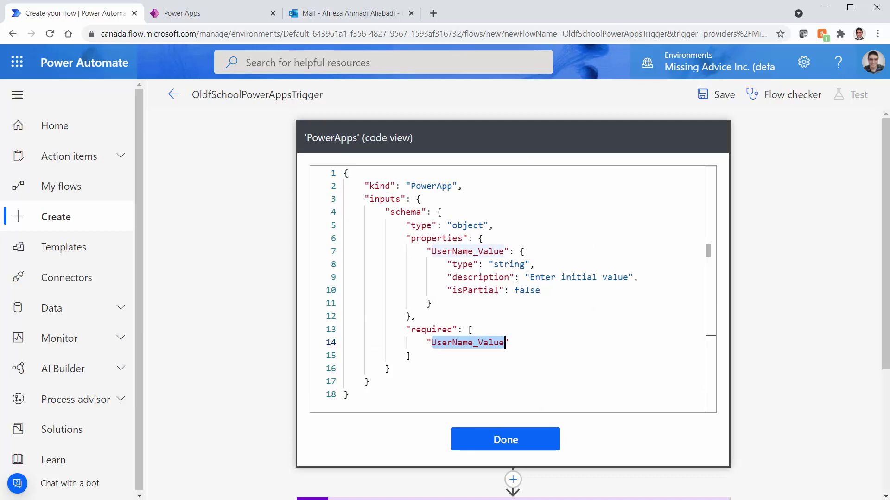
{"action": "scroll", "coordinate": [649, 343], "scroll_direction": "down", "scroll_amount": 1}
{"action": "scroll", "coordinate": [649, 346], "scroll_direction": "up", "scroll_amount": 1}
{"action": "left_click", "coordinate": [506, 440]}
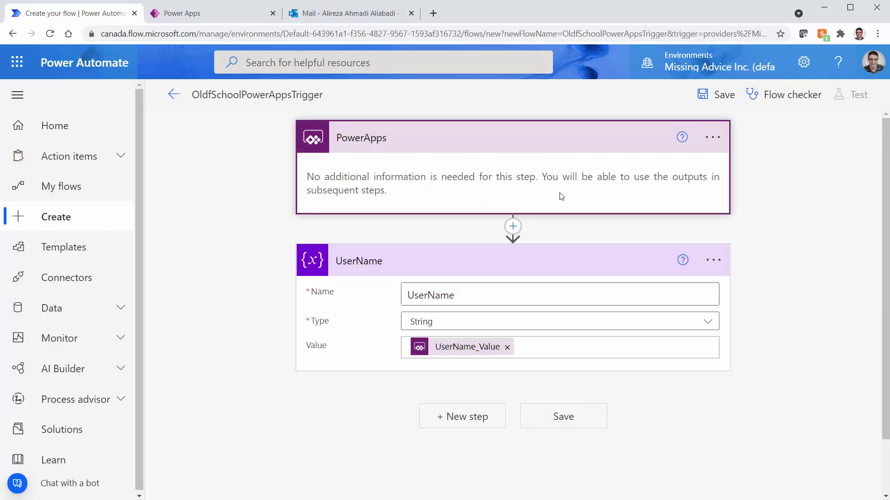
Add an Initialize variable action named UserEmail with type String
{"action": "left_click", "coordinate": [491, 419]}
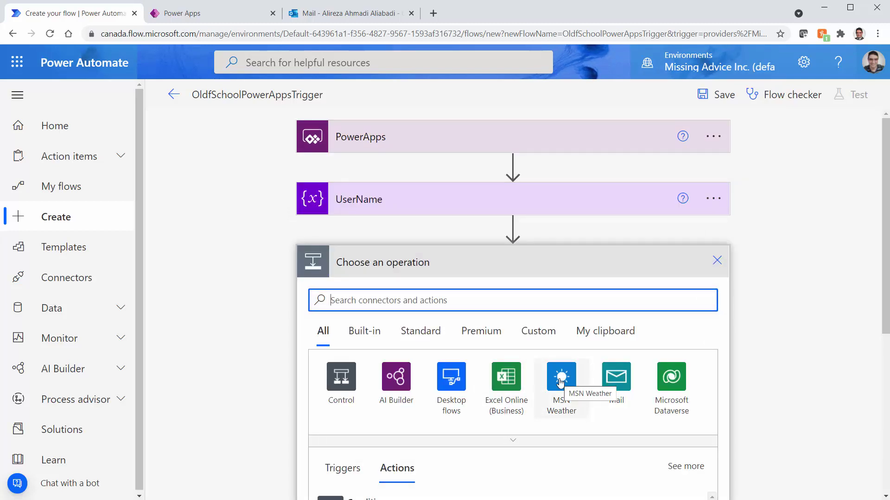
{"action": "type", "text": "variable"}
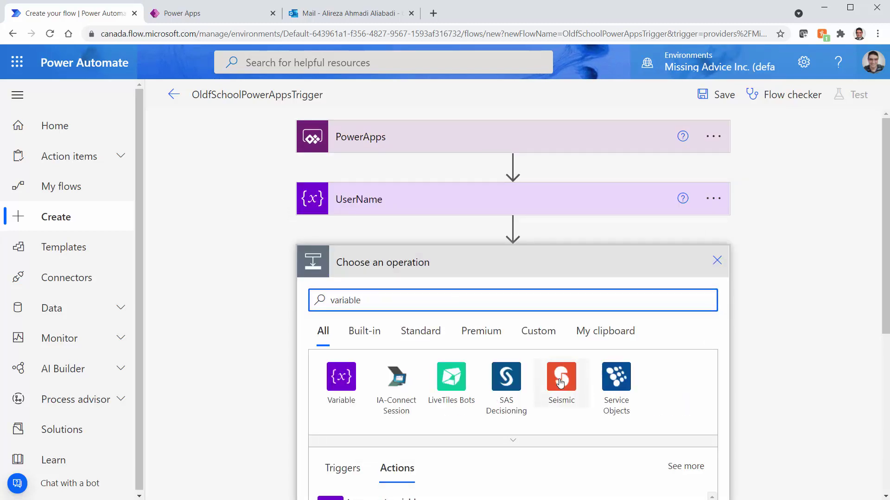
{"action": "scroll", "coordinate": [783, 401], "scroll_direction": "down", "scroll_amount": 3}
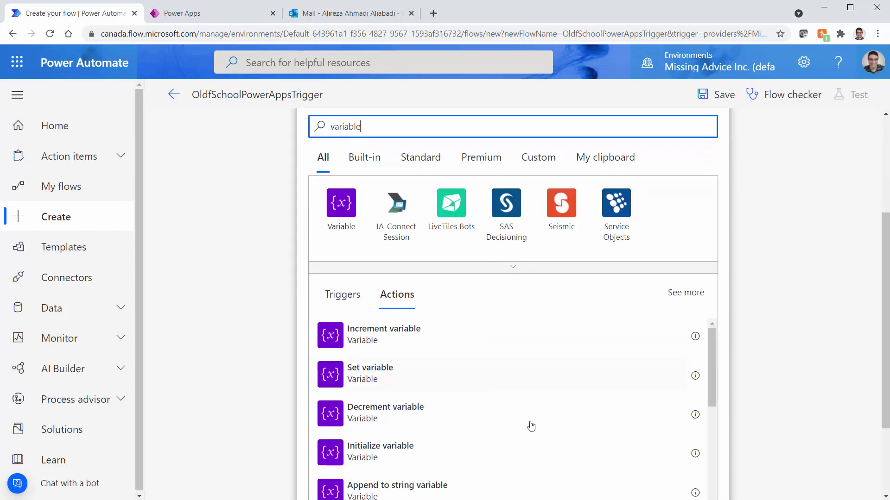
{"action": "left_click", "coordinate": [395, 453]}
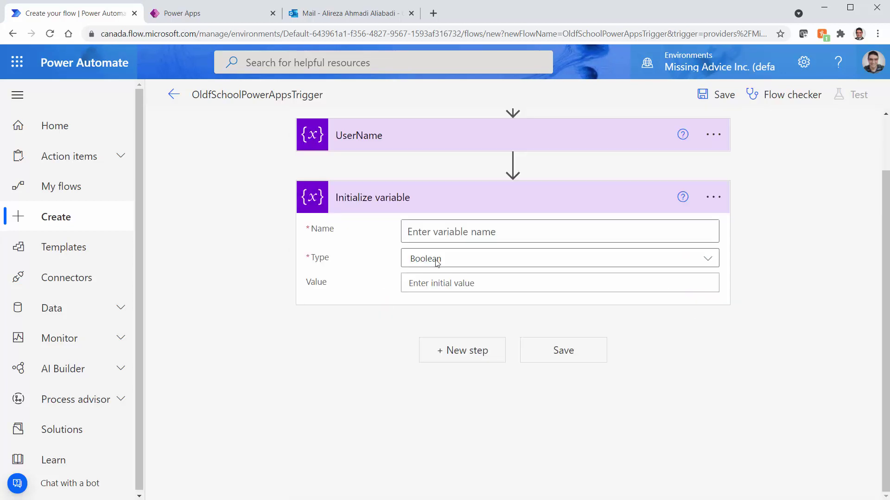
{"action": "left_click", "coordinate": [459, 233]}
{"action": "type", "text": "UserEmail"}
{"action": "key", "text": "ctrl+a"}
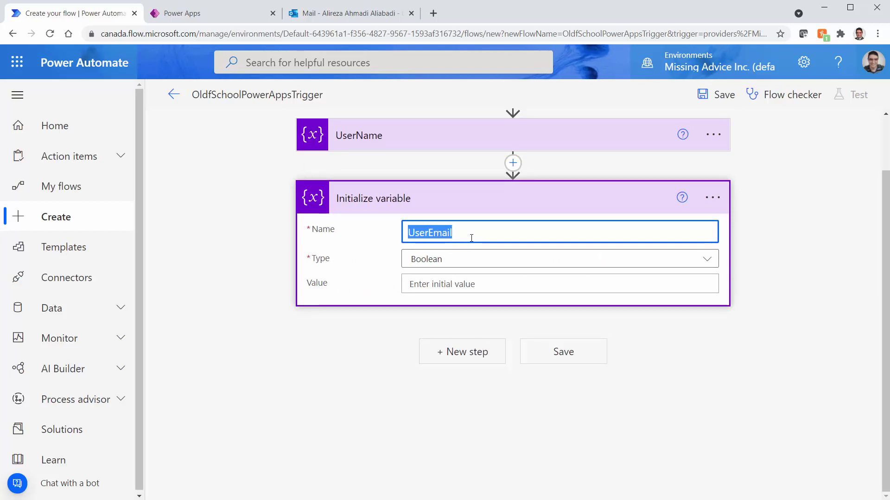
{"action": "left_click", "coordinate": [527, 259]}
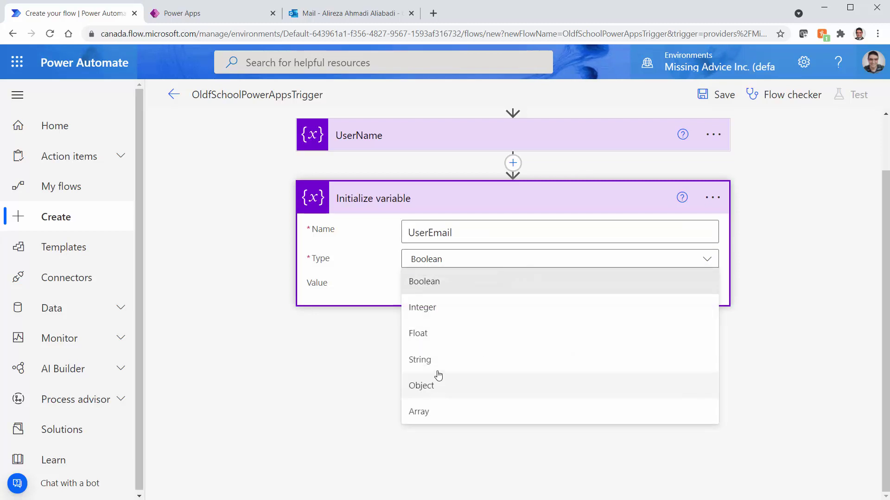
{"action": "left_click", "coordinate": [436, 364]}
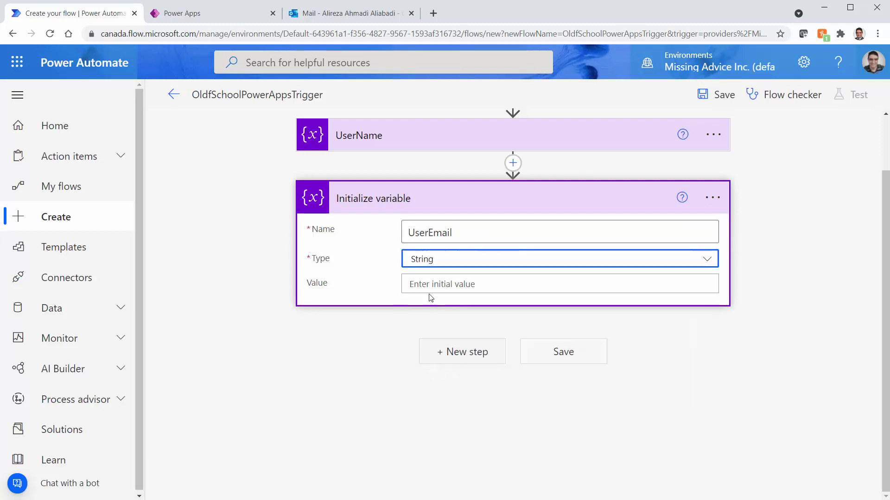
Rename the step UserEmail, take its value from a new PowerApps input, and save
{"action": "left_click", "coordinate": [724, 200]}
{"action": "left_click", "coordinate": [584, 221]}
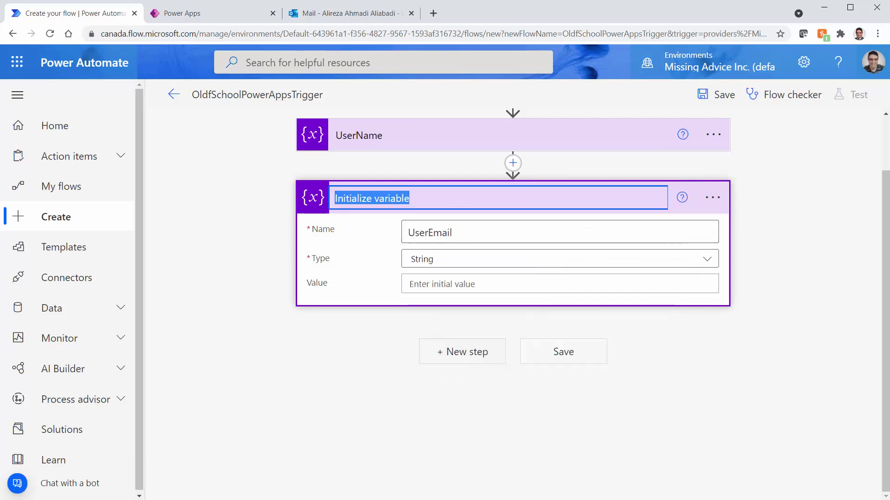
{"action": "type", "text": "UserEmail"}
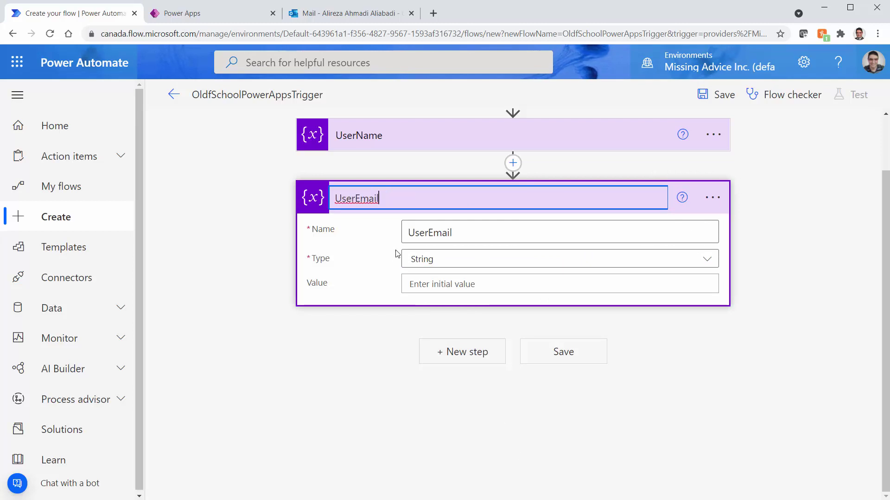
{"action": "left_click", "coordinate": [412, 284]}
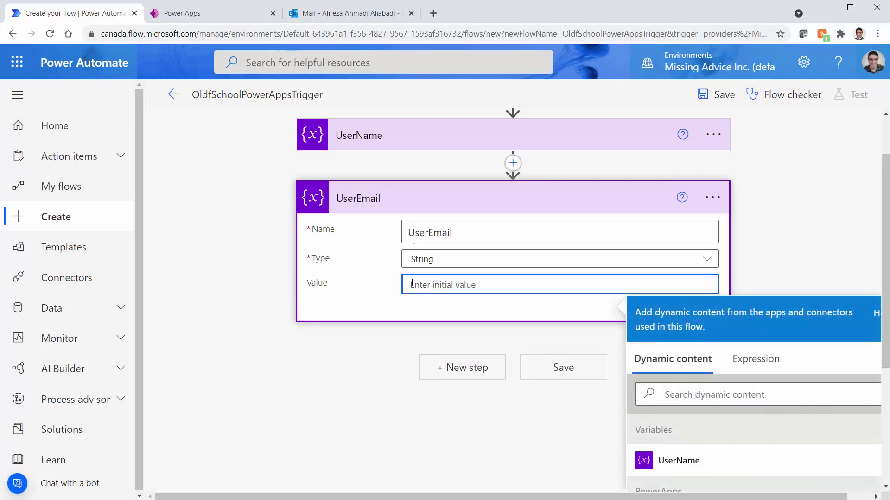
{"action": "scroll", "coordinate": [543, 431], "scroll_direction": "down", "scroll_amount": 3}
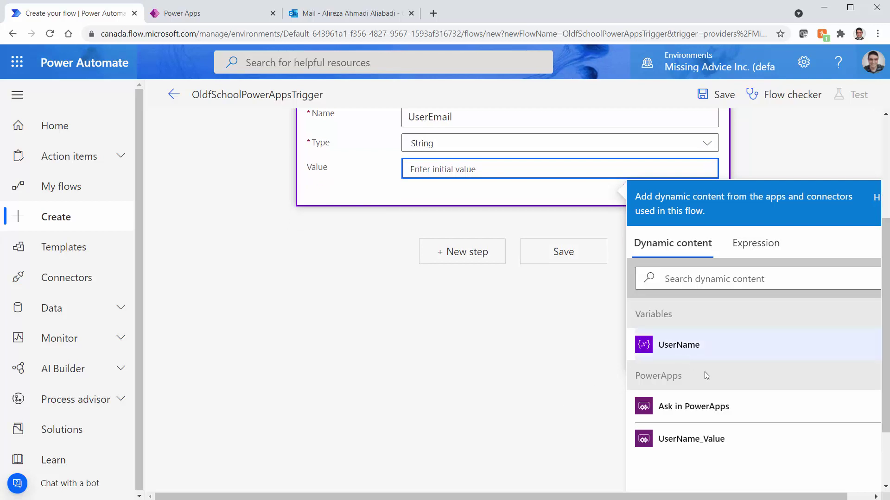
{"action": "left_click", "coordinate": [668, 407]}
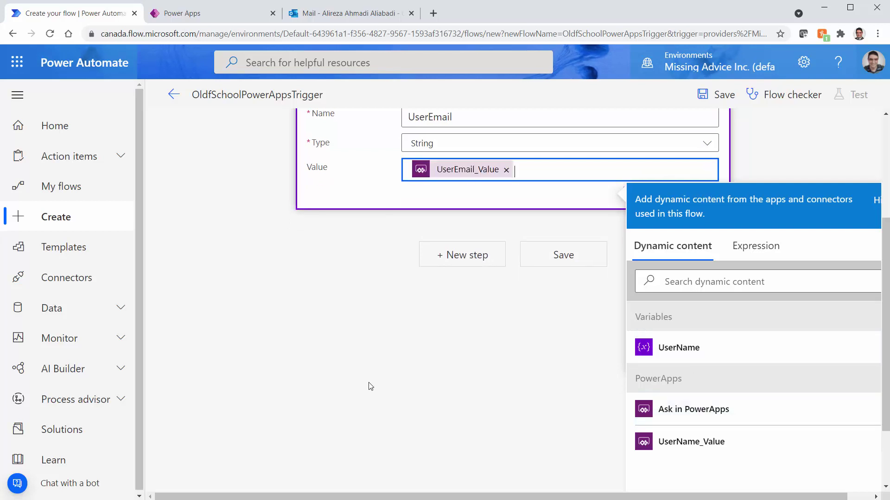
{"action": "left_click", "coordinate": [563, 256]}
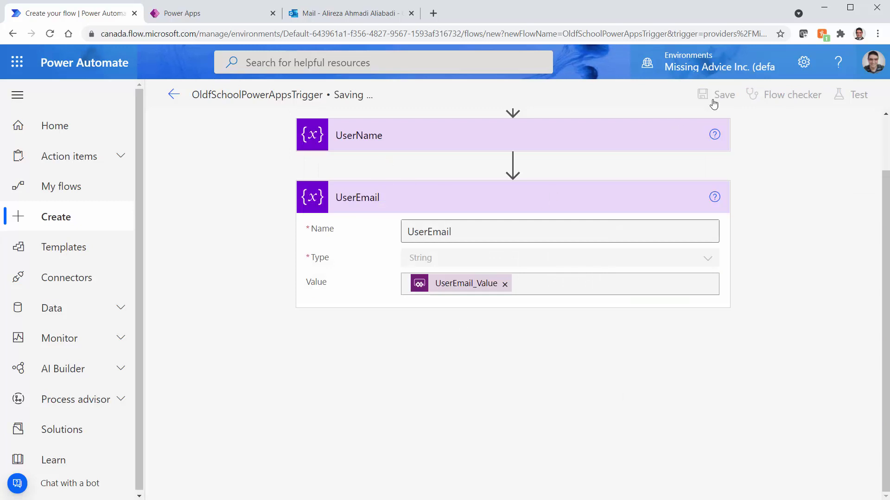
Add a Send an email (V2) action addressed to the UserEmail variable
{"action": "left_click", "coordinate": [449, 358]}
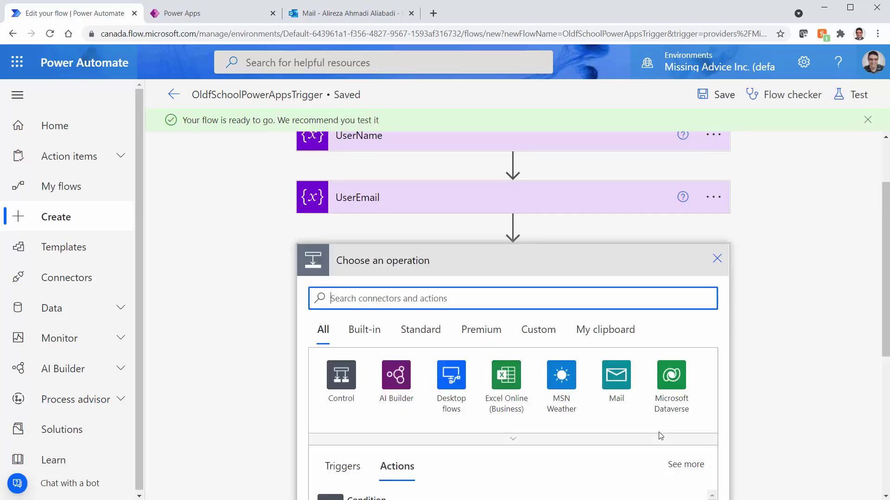
{"action": "type", "text": "Send"}
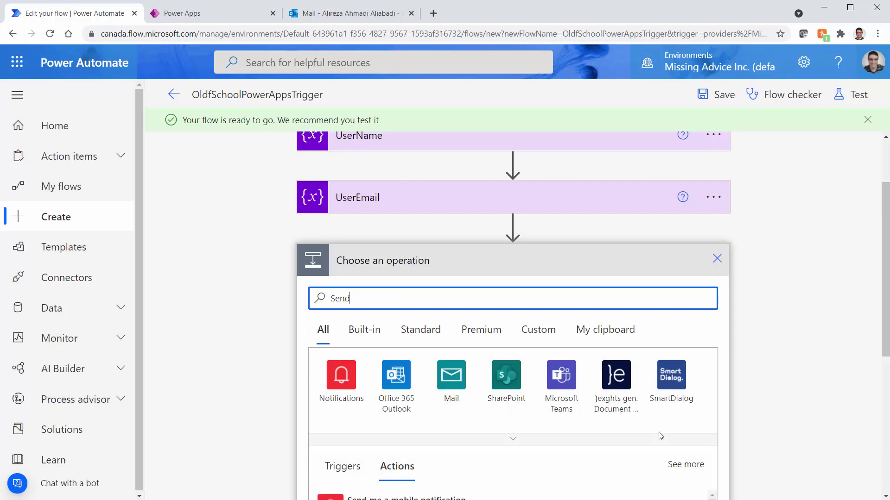
{"action": "type", "text": " email v2"}
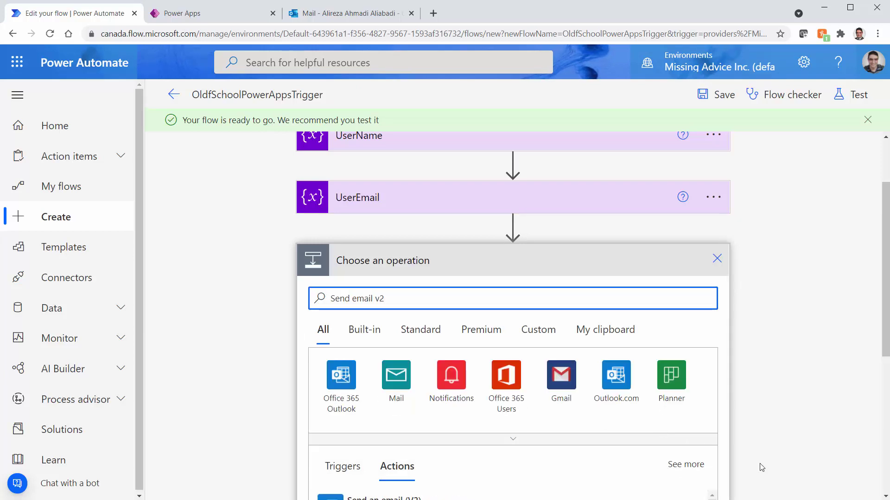
{"action": "scroll", "coordinate": [775, 421], "scroll_direction": "down", "scroll_amount": 4}
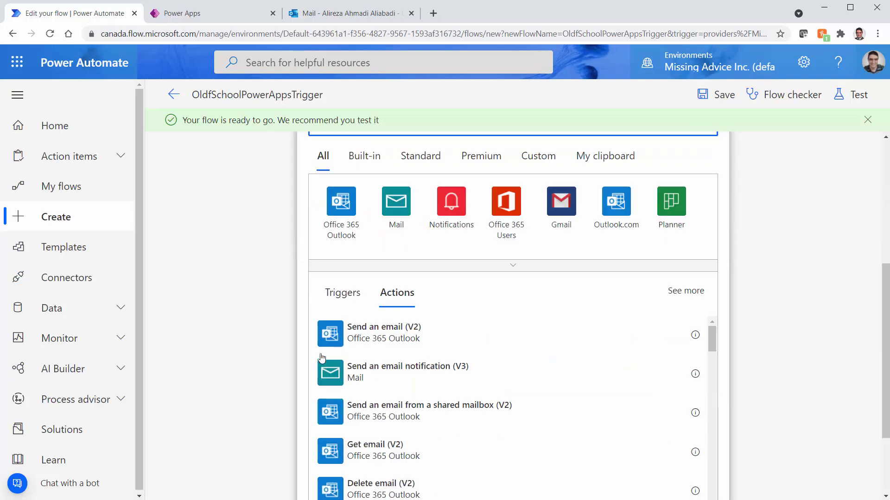
{"action": "left_click", "coordinate": [505, 340]}
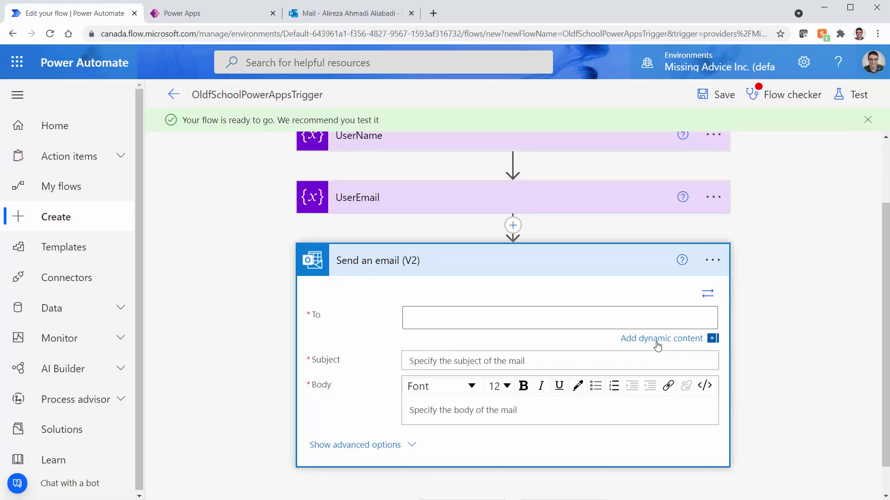
{"action": "left_click", "coordinate": [657, 342]}
{"action": "scroll", "coordinate": [779, 408], "scroll_direction": "down", "scroll_amount": 4}
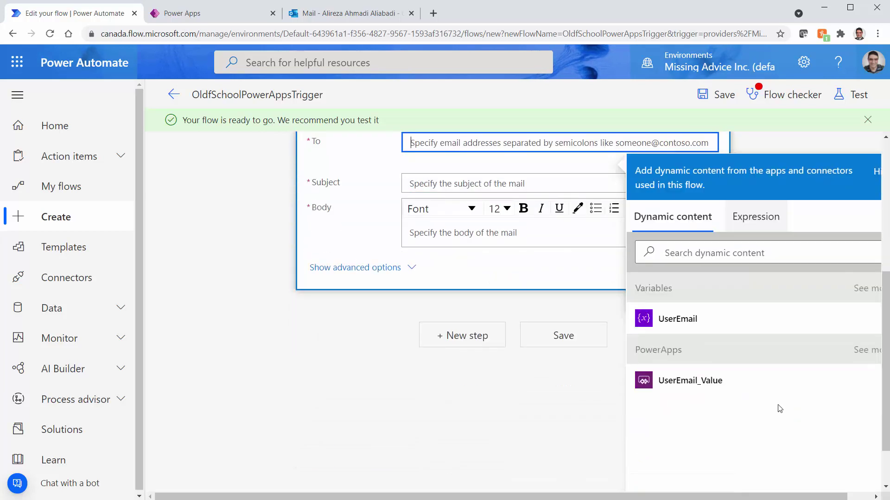
{"action": "left_click", "coordinate": [679, 320]}
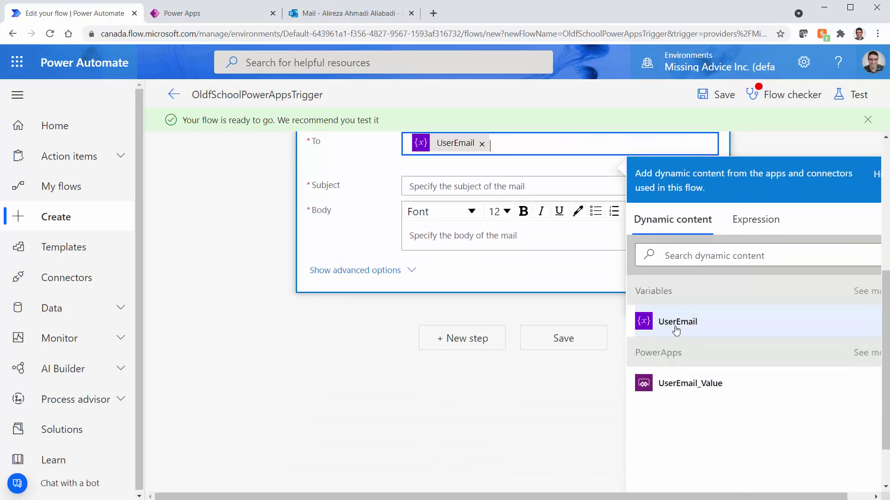
Give the email subject 'Hello world' and body 'Hello UserName,', a pasted paragraph and 'Kind regards', then save
{"action": "left_click", "coordinate": [418, 186]}
{"action": "type", "text": "Hello world"}
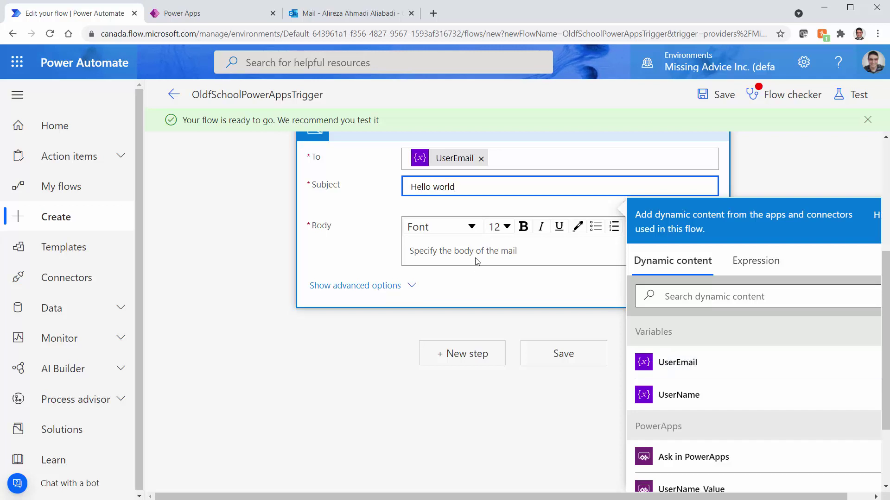
{"action": "left_click", "coordinate": [475, 255]}
{"action": "type", "text": "Hello"}
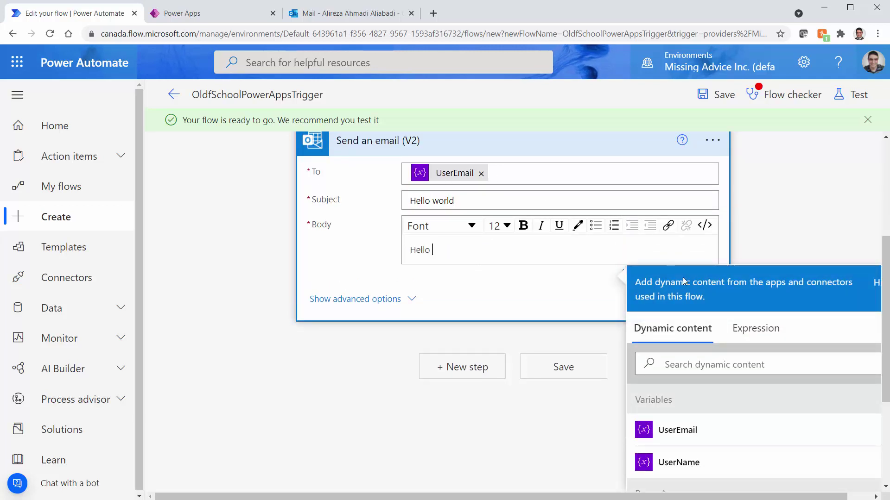
{"action": "left_click", "coordinate": [649, 462]}
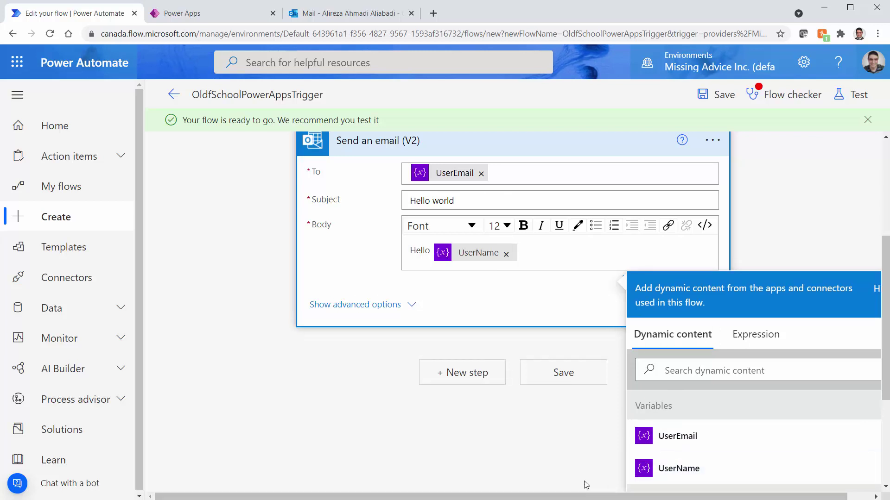
{"action": "type", "text": ","}
{"action": "key", "text": "Return"}
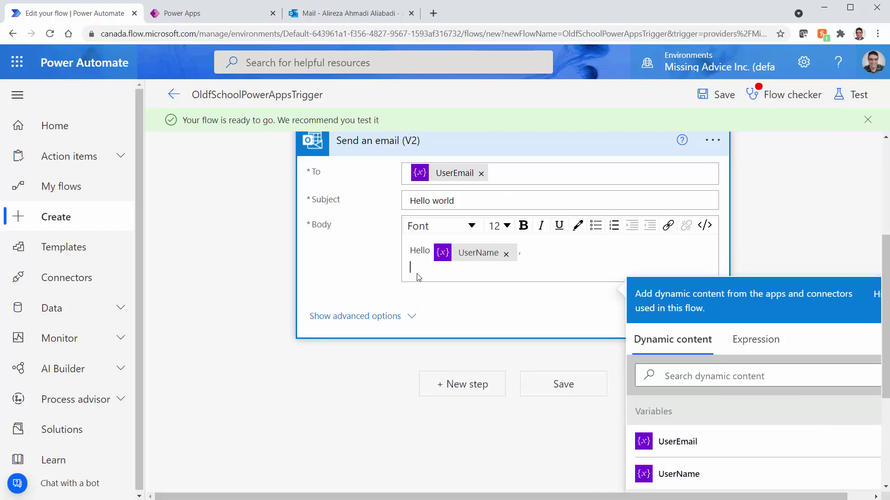
{"action": "type", "text": "Lorem ipsum dolor sit amet, consectetur adipiscing elit. Fusce et sagittis orci, sed venenatis erat. Praesent faucibus facilisis justo at efficitur. Praesent fringilla tellus vitae tellus sagittis aliquam. Aliquam ac accumsan felis. Sed accumsan lorem id nisi ornare, ut sagittis mi semper. Curabitur at augue ac nulla imperdiet gravida. Sed vitae volutpat risus. Nulla lacus tortor, fringilla vitae fermentum vel, eleifend a mi. Integer porttitor scelerisque velit in lobortis. Suspendisse consectetur, augue a ultrices ullamcorper, erat nisl facilisis risus, eu viverra augue purus non velit. Aliquam id mollis lacus, ac commodo nisl. Vestibulum augue eros, congue iaculis porttitor non, blandit id diam. Nulla facilisi."}
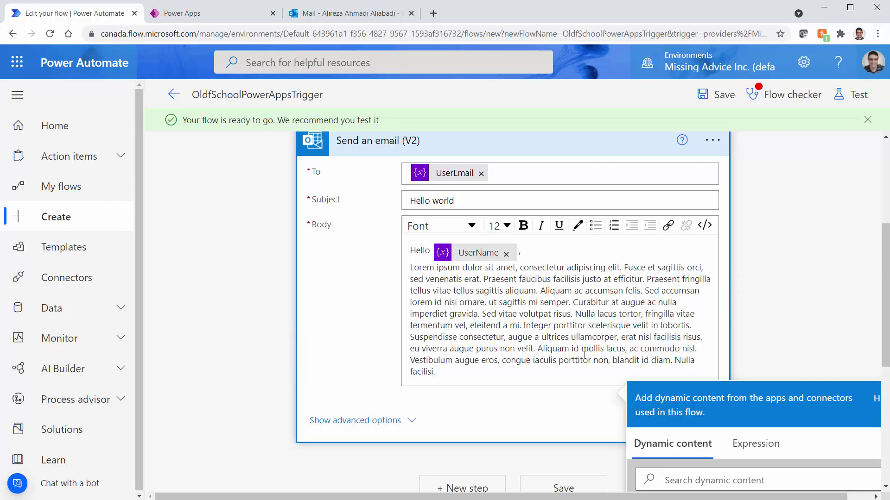
{"action": "key", "text": "Return"}
{"action": "type", "text": "Kin"}
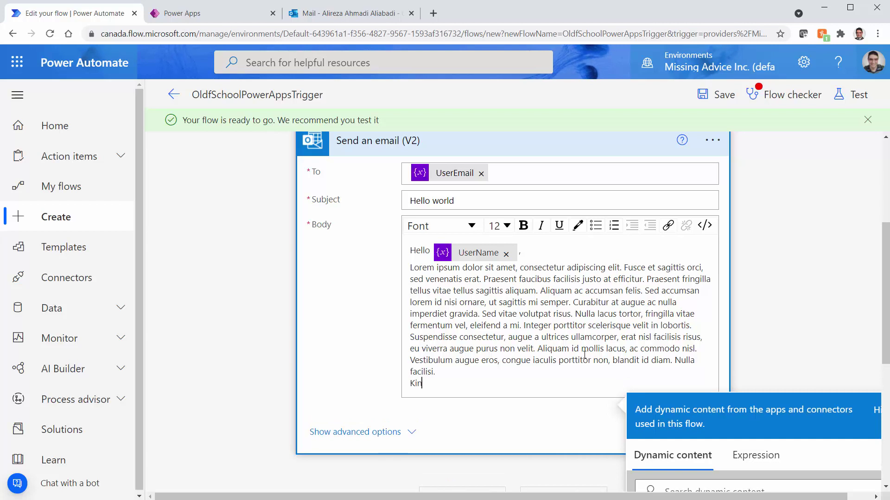
{"action": "type", "text": "d regards"}
{"action": "key", "text": "Return"}
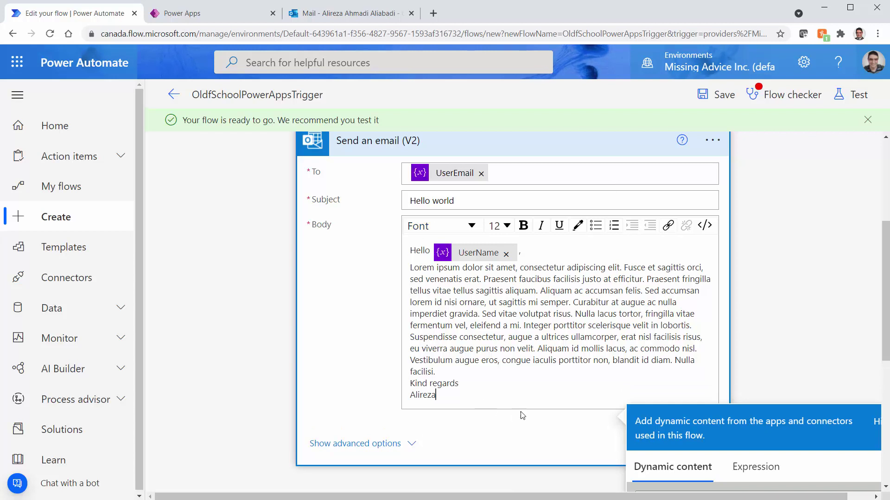
{"action": "key", "text": "ctrl+s"}
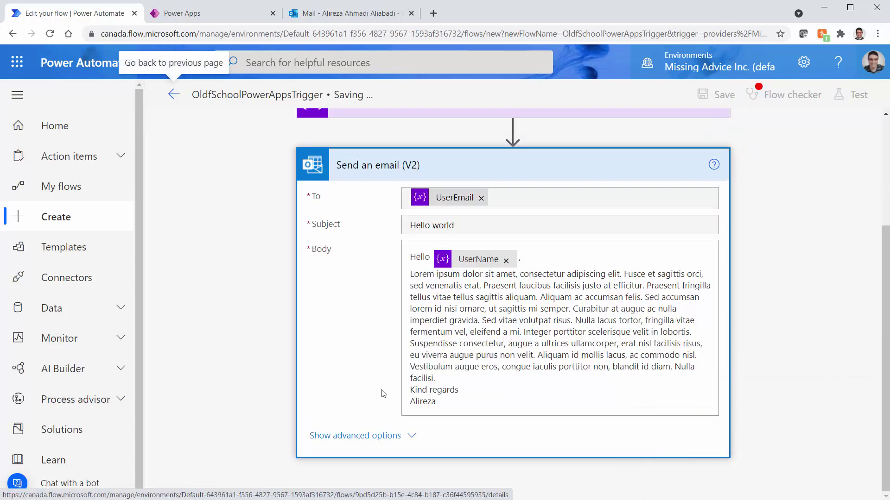
Place the cursor at the end of the email body and save the flow again
{"action": "left_click", "coordinate": [550, 375]}
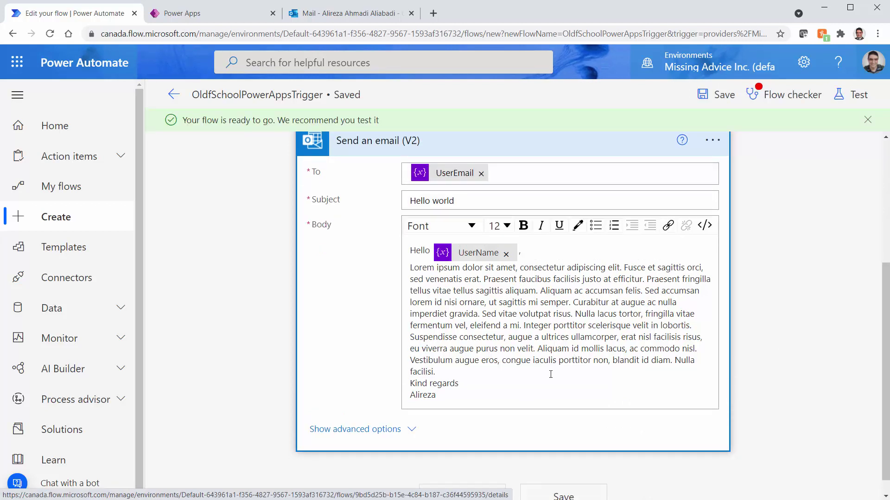
{"action": "scroll", "coordinate": [551, 374], "scroll_direction": "up", "scroll_amount": 4}
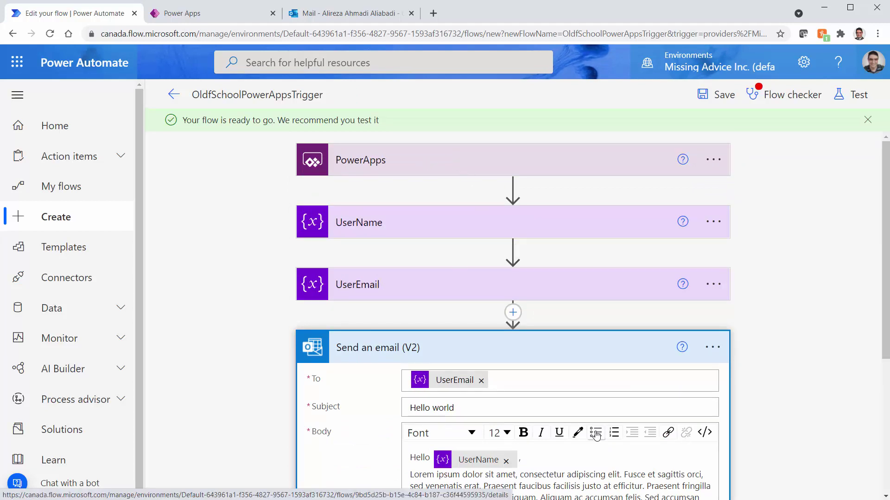
{"action": "scroll", "coordinate": [598, 436], "scroll_direction": "down", "scroll_amount": 5}
{"action": "left_click", "coordinate": [446, 349]}
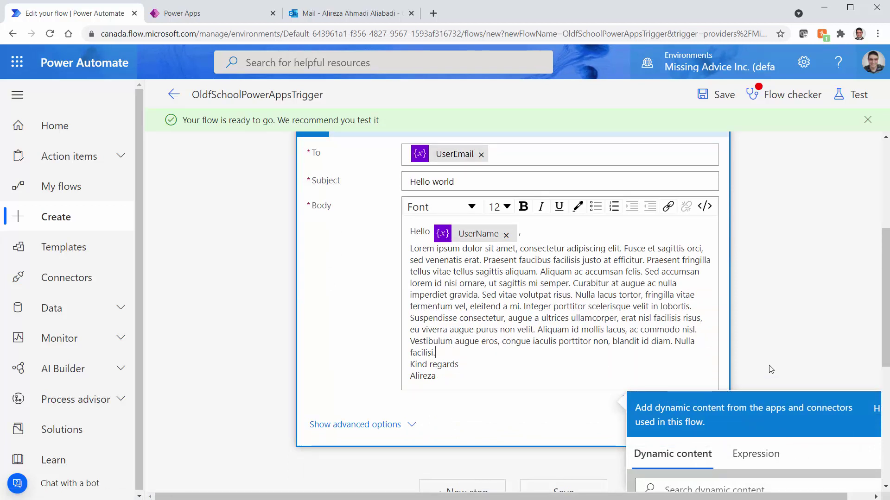
{"action": "scroll", "coordinate": [773, 357], "scroll_direction": "down", "scroll_amount": 3}
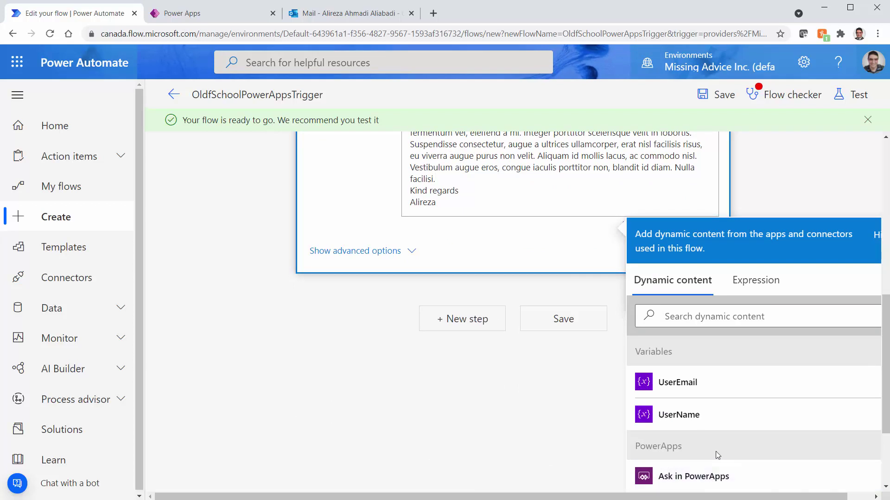
{"action": "left_click", "coordinate": [721, 95]}
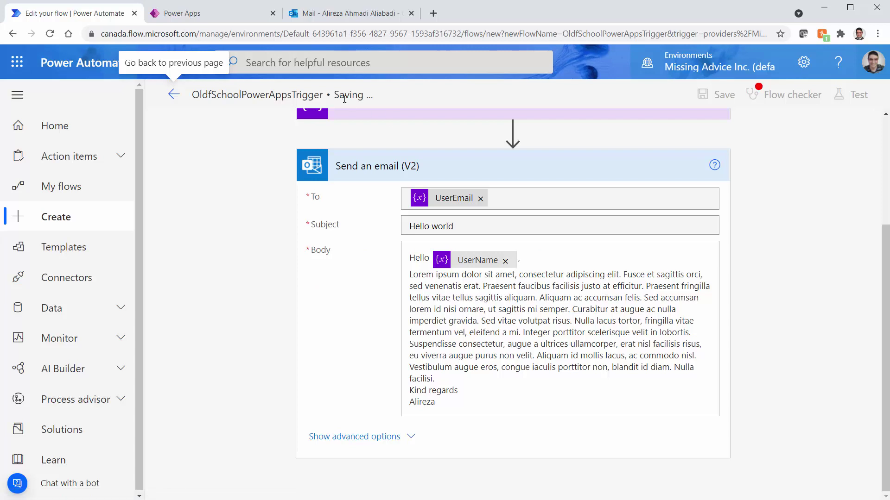
Attach the OldfSchoolPowerAppsTrigger flow to btn_CallFlow through Action > Power Automate
{"action": "left_click", "coordinate": [213, 18]}
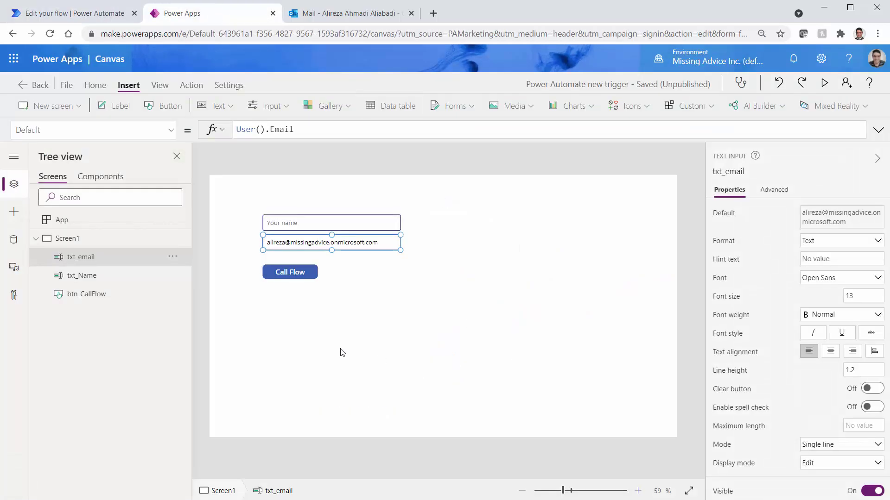
{"action": "left_click", "coordinate": [281, 276]}
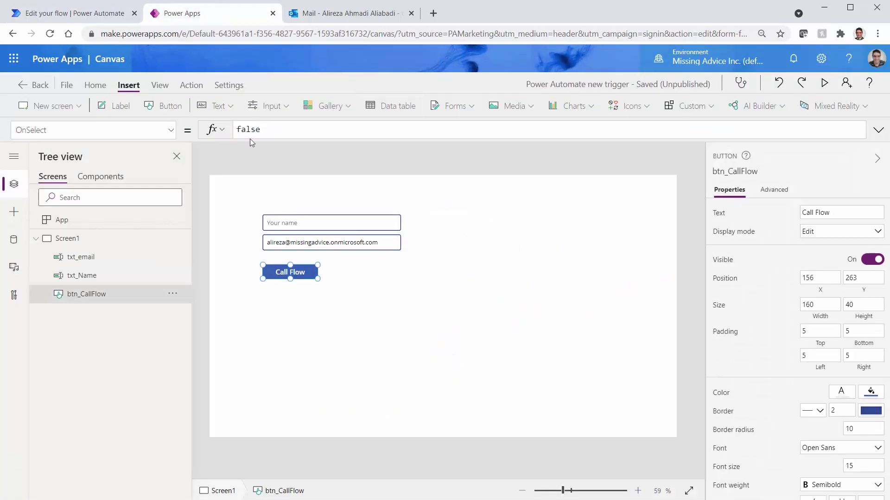
{"action": "left_click", "coordinate": [190, 85]}
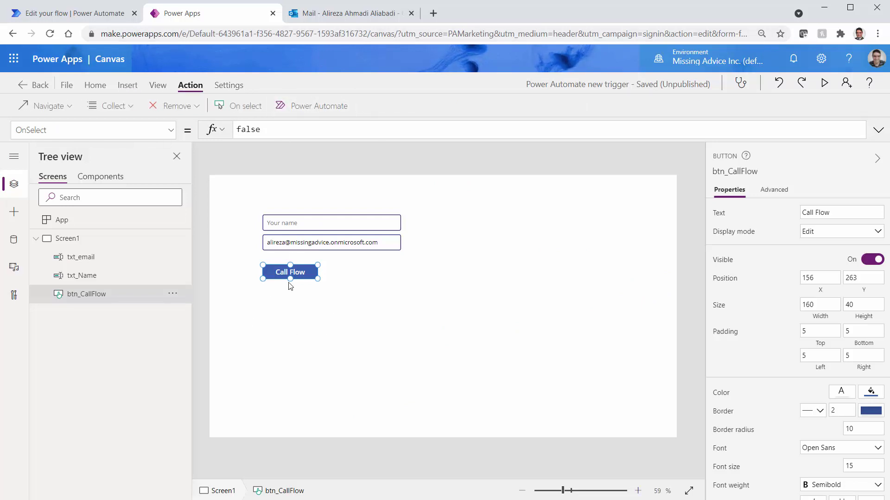
{"action": "left_click", "coordinate": [316, 111]}
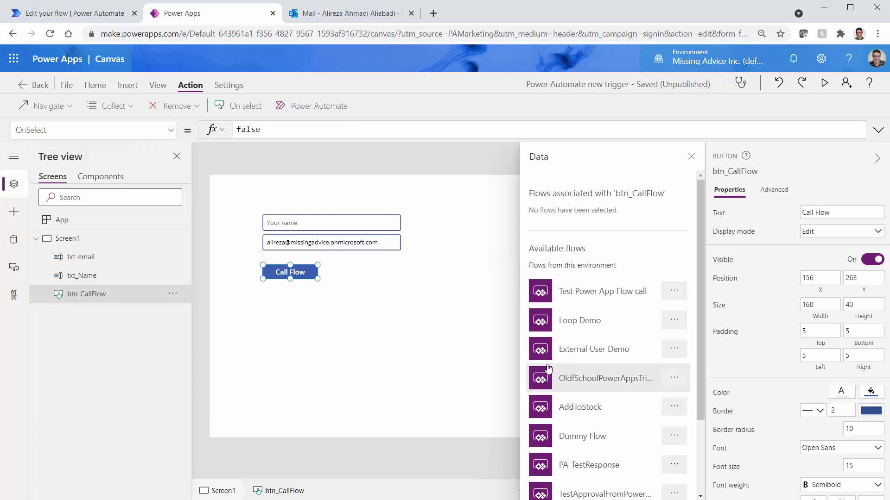
{"action": "left_click", "coordinate": [93, 14]}
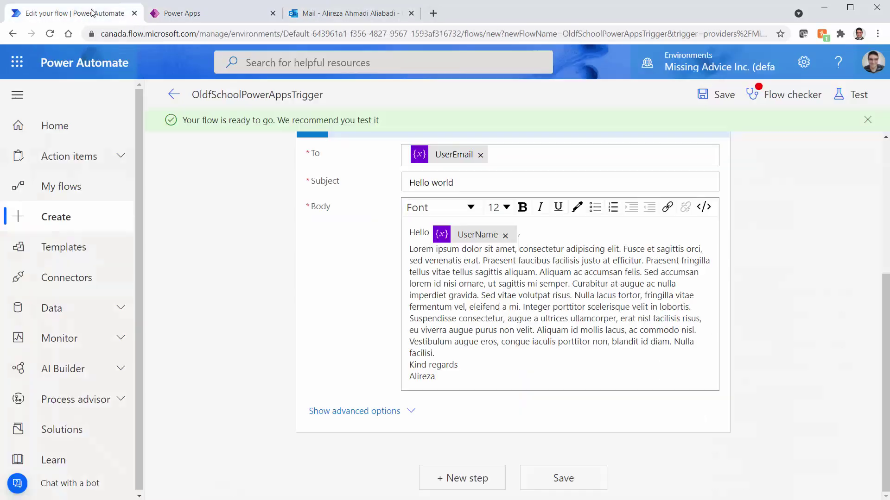
{"action": "left_click", "coordinate": [198, 12]}
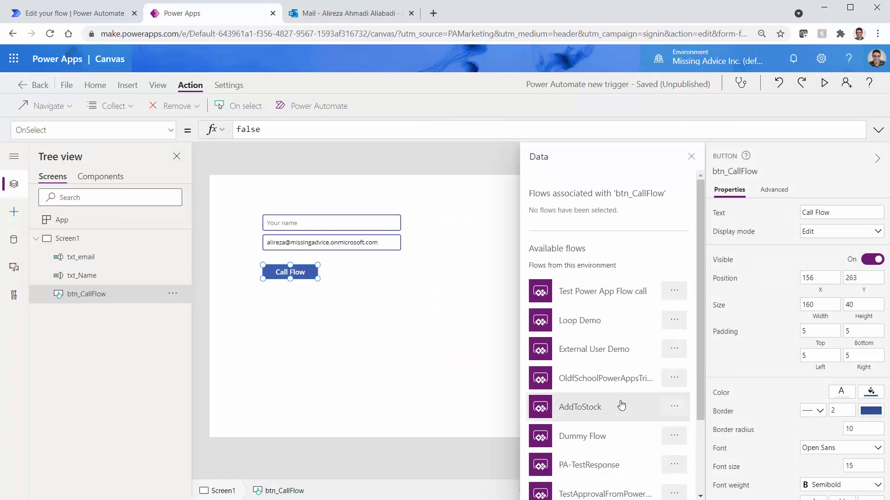
{"action": "left_click", "coordinate": [606, 380]}
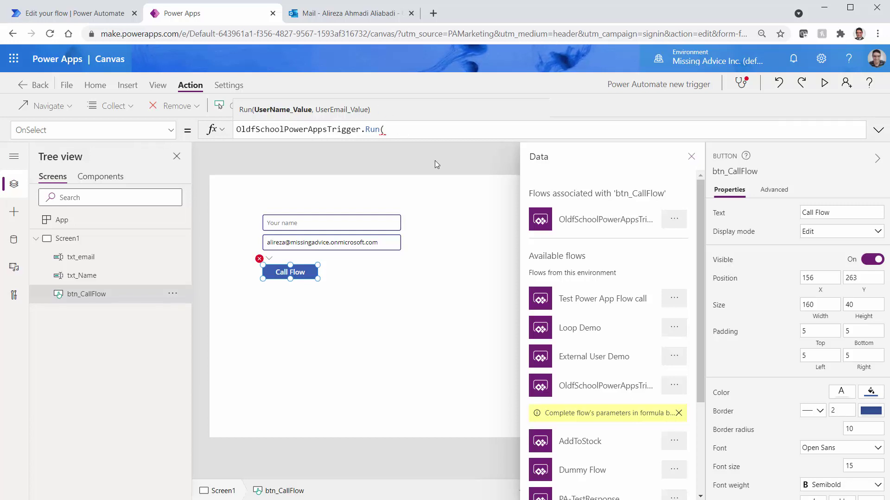
Set OnSelect to OldfSchoolPowerAppsTrigger.Run(txt_Name.Text, txt_email.Text) and save the app
{"action": "type", "text": "txt"}
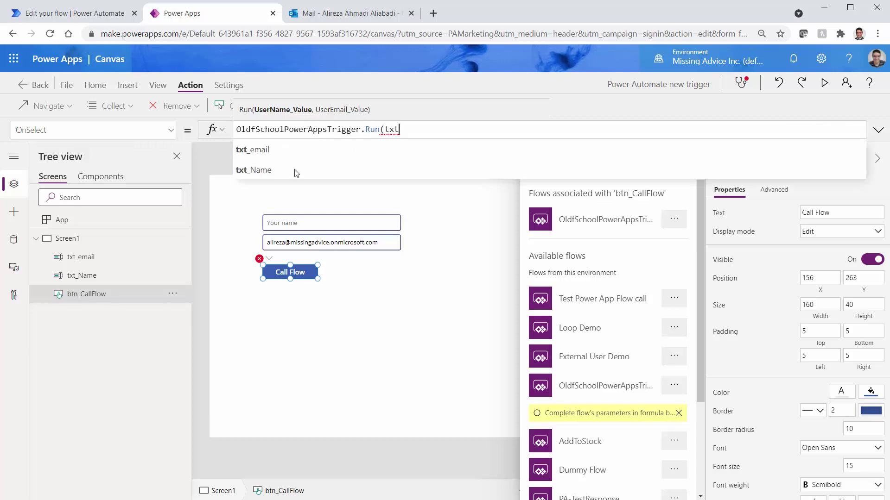
{"action": "left_click", "coordinate": [255, 171]}
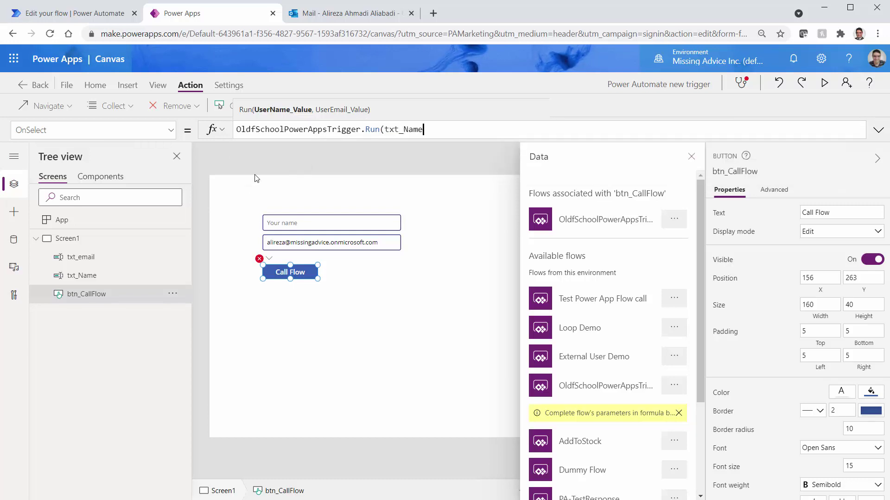
{"action": "type", "text": ".Text, "}
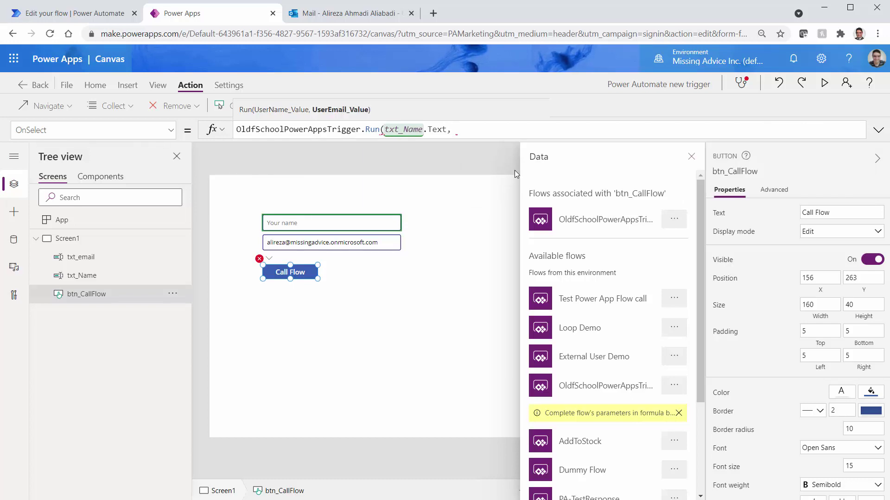
{"action": "type", "text": "txt"}
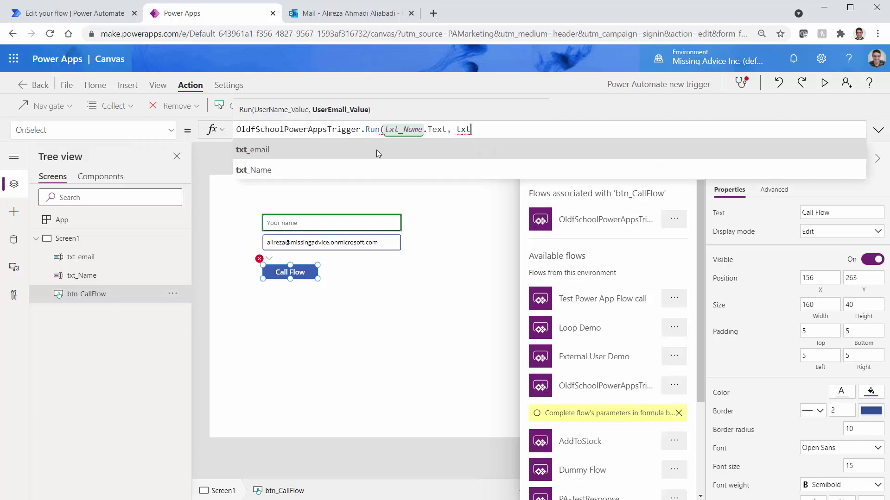
{"action": "left_click", "coordinate": [377, 149]}
{"action": "type", "text": ".Text)"}
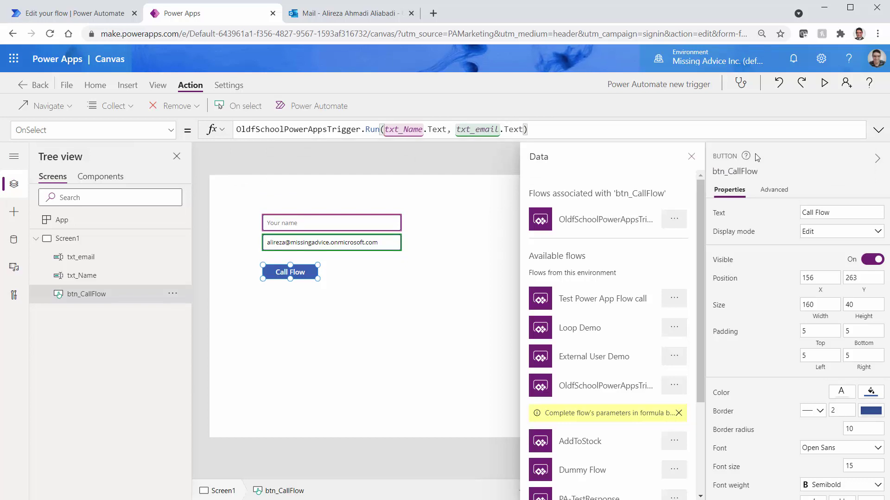
{"action": "key", "text": "ctrl+s"}
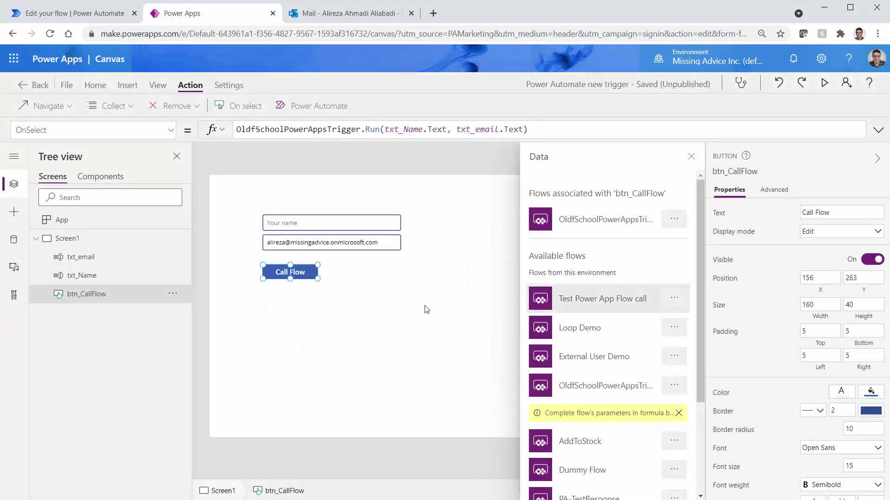
Preview the app, type the user's first name in the name box, and run Call Flow
{"action": "left_click", "coordinate": [425, 309]}
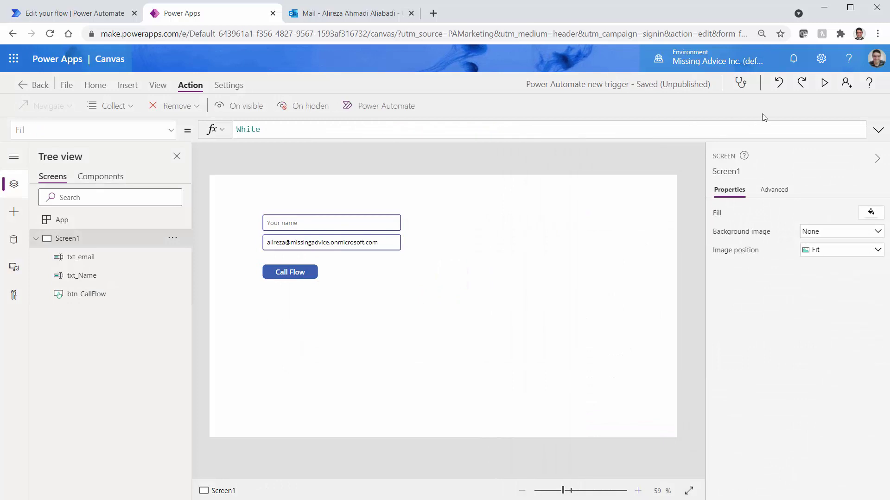
{"action": "left_click", "coordinate": [823, 83]}
{"action": "left_click", "coordinate": [217, 157]}
{"action": "type", "text": "Alireza"}
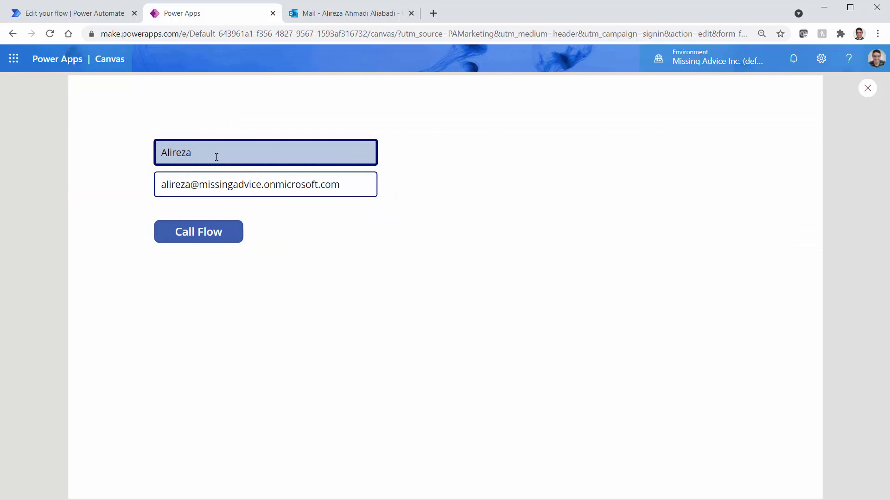
{"action": "left_click", "coordinate": [207, 232]}
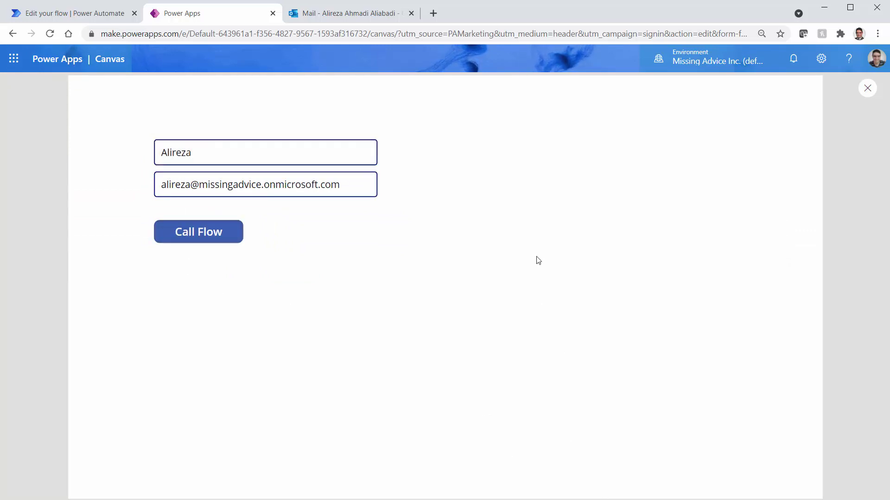
Read the Hello world email in the Outlook inbox, then return to the app's tab
{"action": "left_click", "coordinate": [317, 17]}
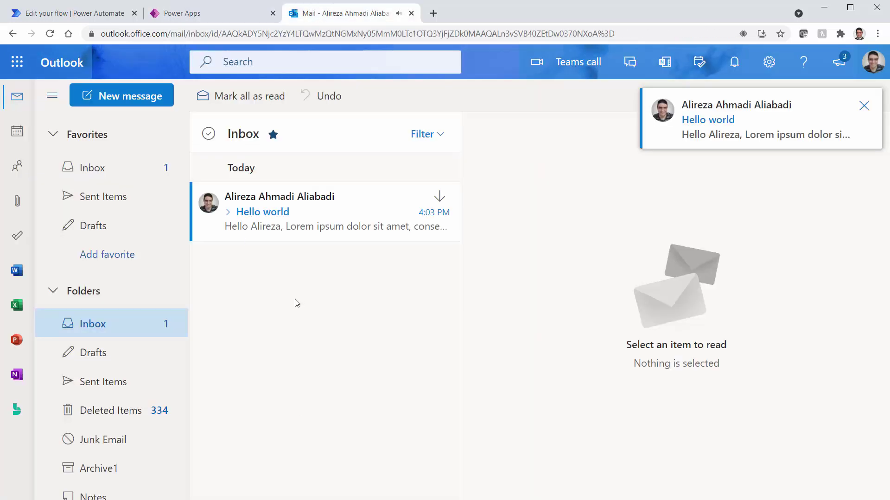
{"action": "left_click", "coordinate": [299, 227]}
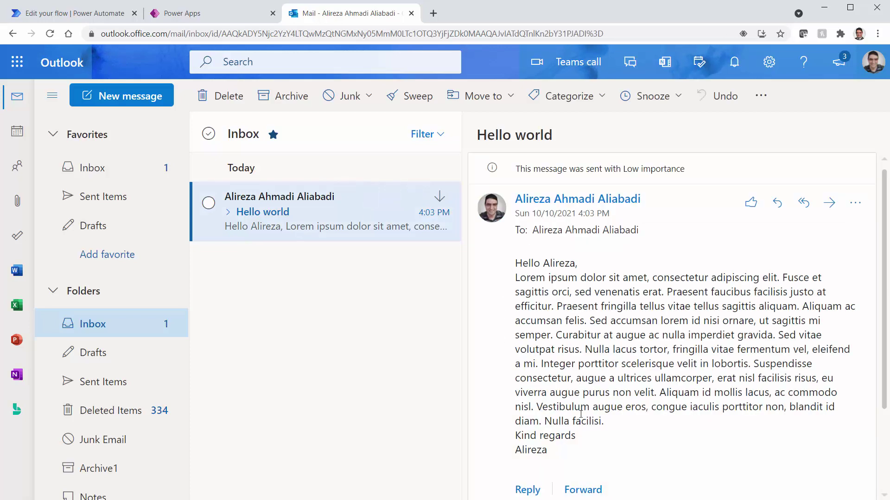
{"action": "left_click", "coordinate": [227, 16]}
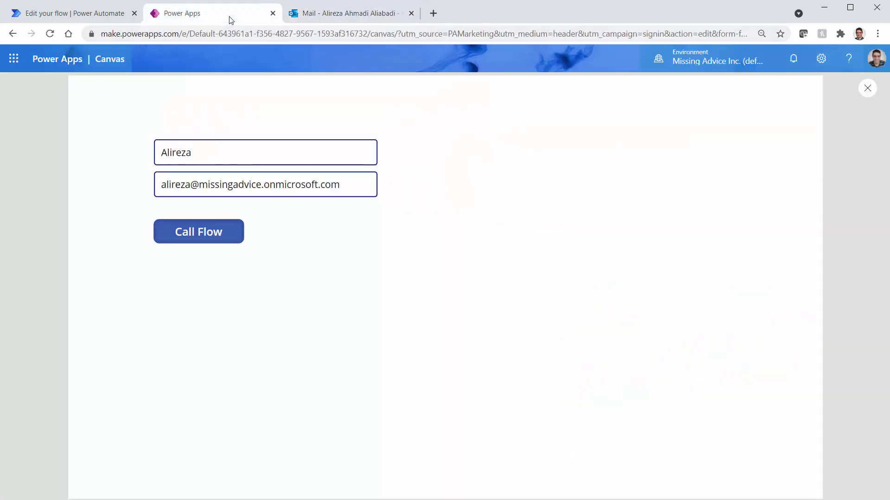
Expand the PowerApps trigger card at the top of the OldfSchoolPowerAppsTrigger flow
{"action": "left_click", "coordinate": [62, 13]}
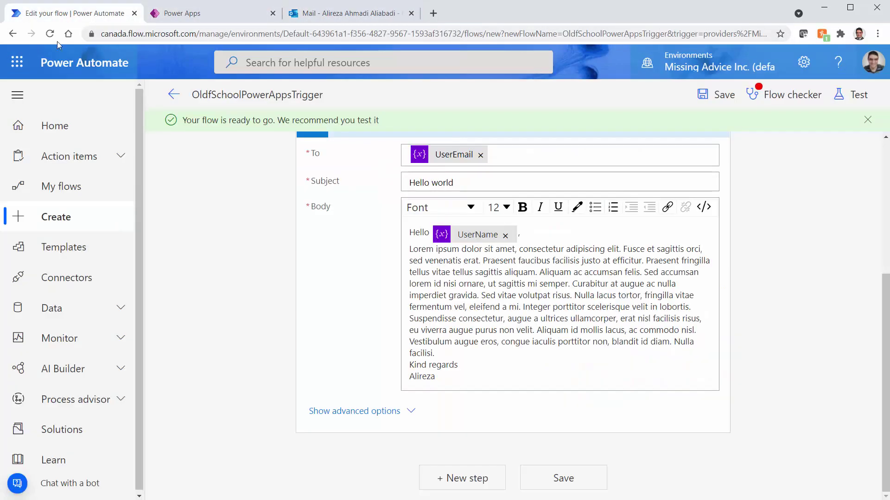
{"action": "scroll", "coordinate": [206, 329], "scroll_direction": "up", "scroll_amount": 6}
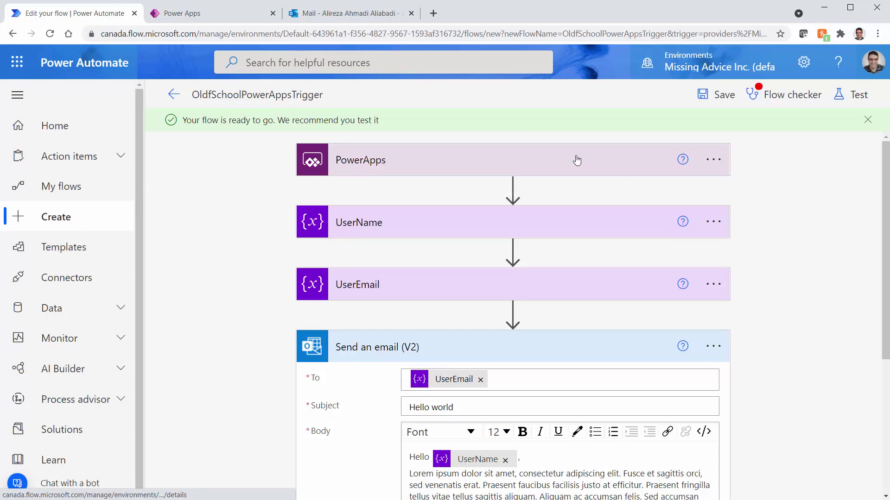
{"action": "left_click", "coordinate": [576, 160]}
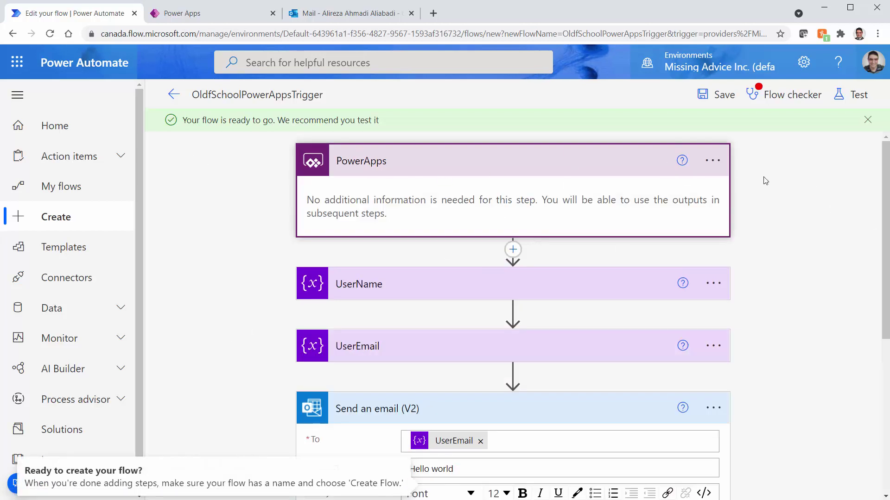
Close the running app preview to get back to the Power Apps Studio canvas
{"action": "left_click", "coordinate": [182, 13]}
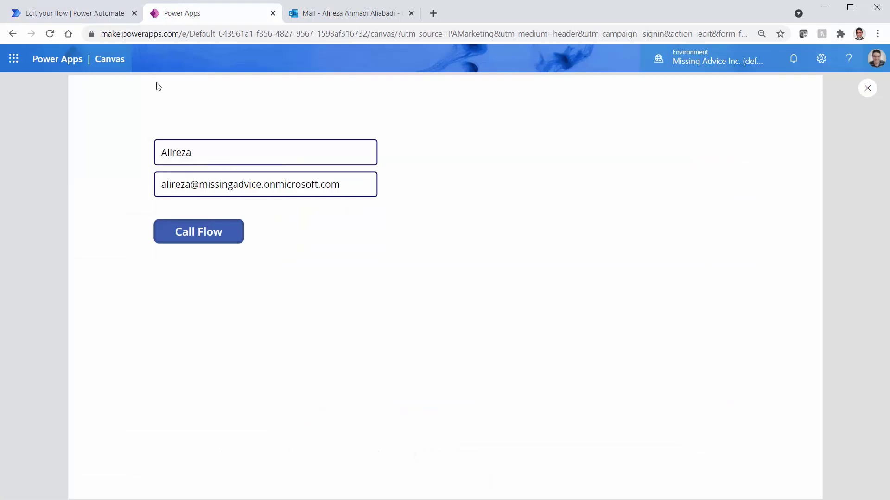
{"action": "left_click", "coordinate": [866, 88]}
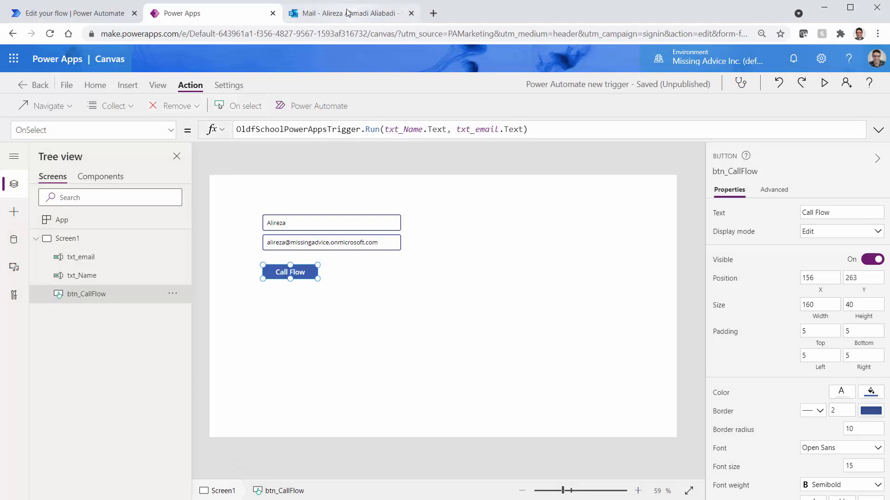
Add a body line: 'Hey', the UserName variable, then ', I hope you are happy with this message'
{"action": "left_click", "coordinate": [70, 15]}
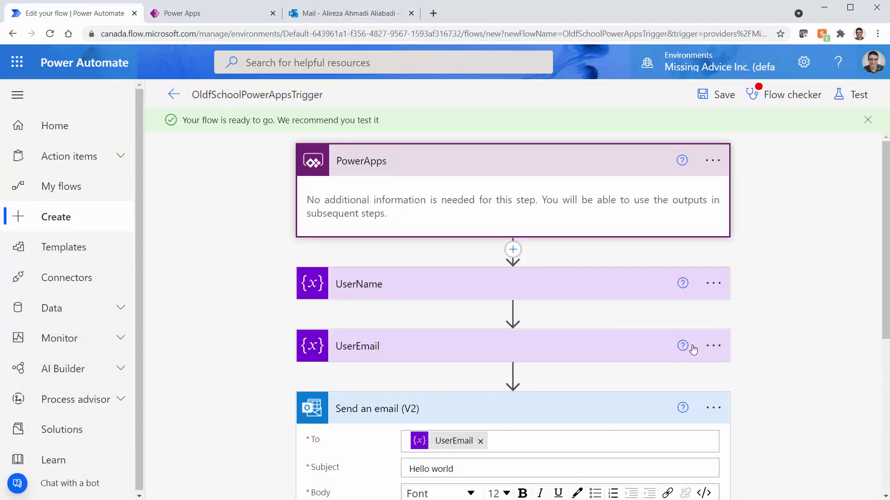
{"action": "scroll", "coordinate": [513, 374], "scroll_direction": "down", "scroll_amount": 6}
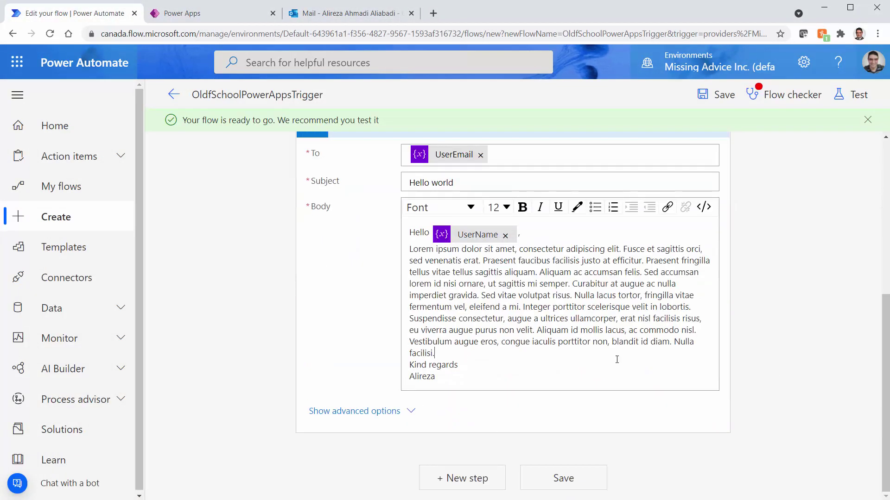
{"action": "key", "text": "Return"}
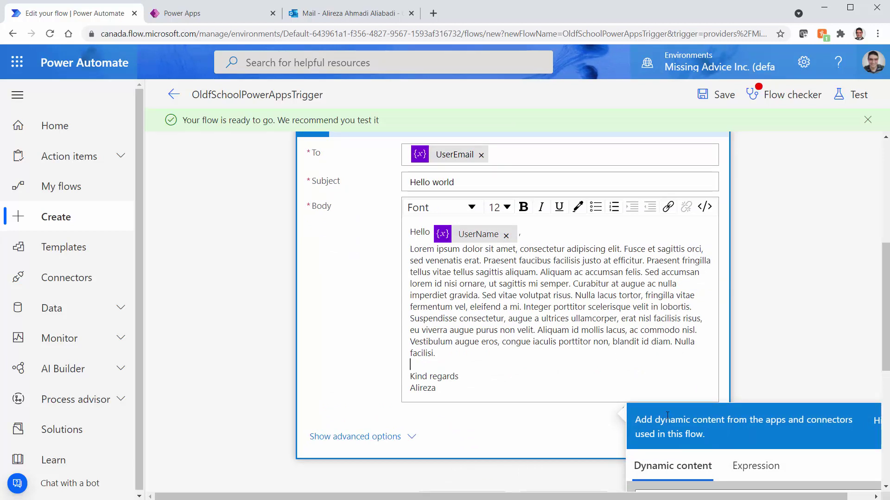
{"action": "type", "text": "Hey"}
{"action": "scroll", "coordinate": [804, 394], "scroll_direction": "down", "scroll_amount": 3}
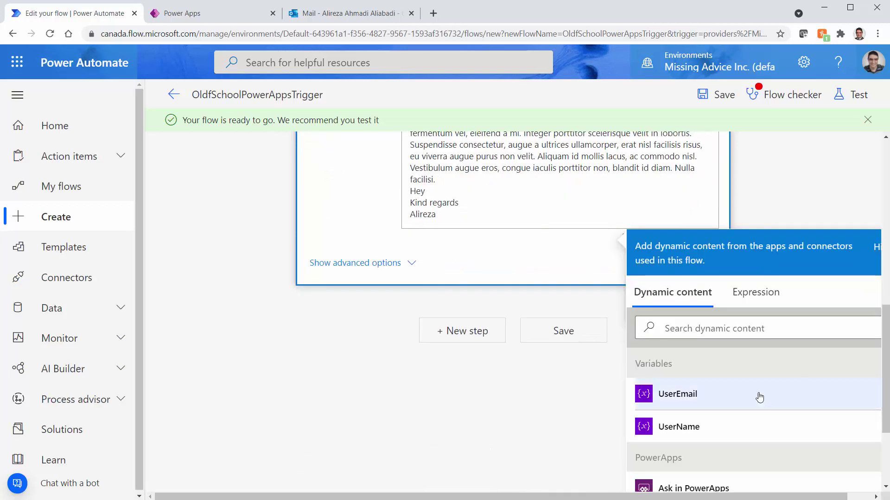
{"action": "left_click", "coordinate": [694, 434]}
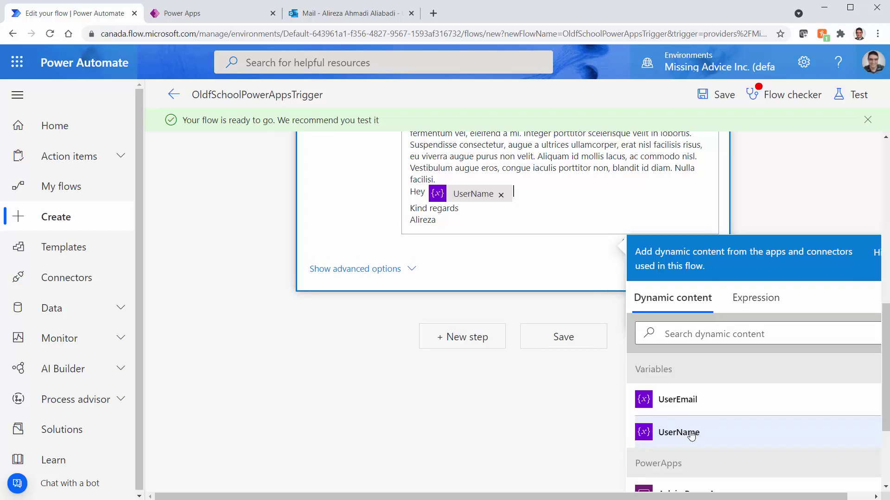
{"action": "type", "text": ", I hope you are happy with"}
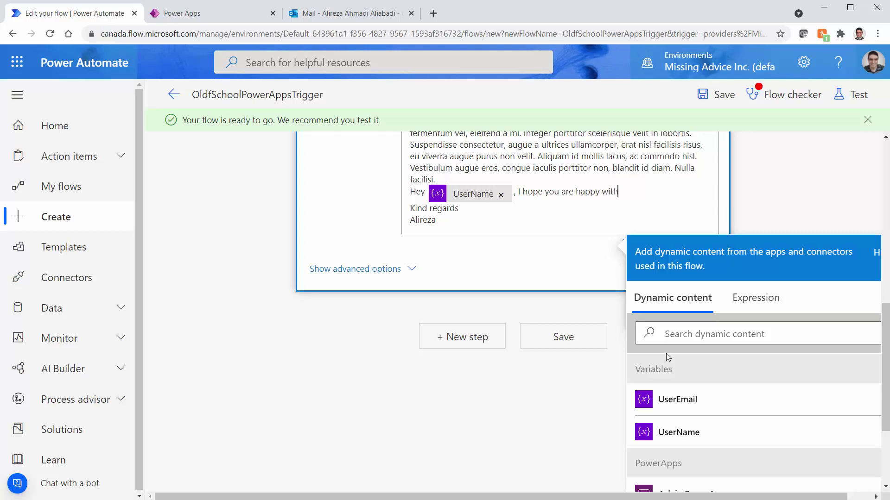
{"action": "type", "text": " this message :)"}
Swap the UserName token after Hey for the Ask in PowerApps value Sendanemail(V2)_Body, and save
{"action": "left_click", "coordinate": [501, 195]}
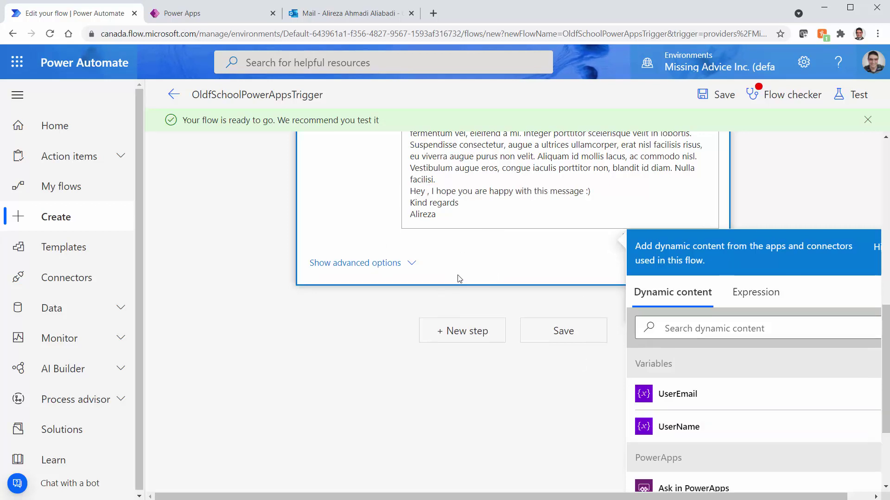
{"action": "scroll", "coordinate": [644, 365], "scroll_direction": "down", "scroll_amount": 3}
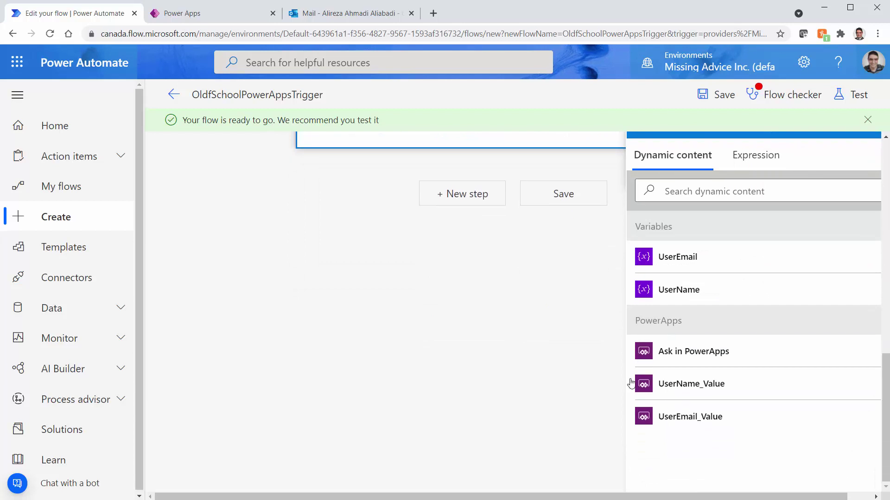
{"action": "left_click", "coordinate": [705, 357]}
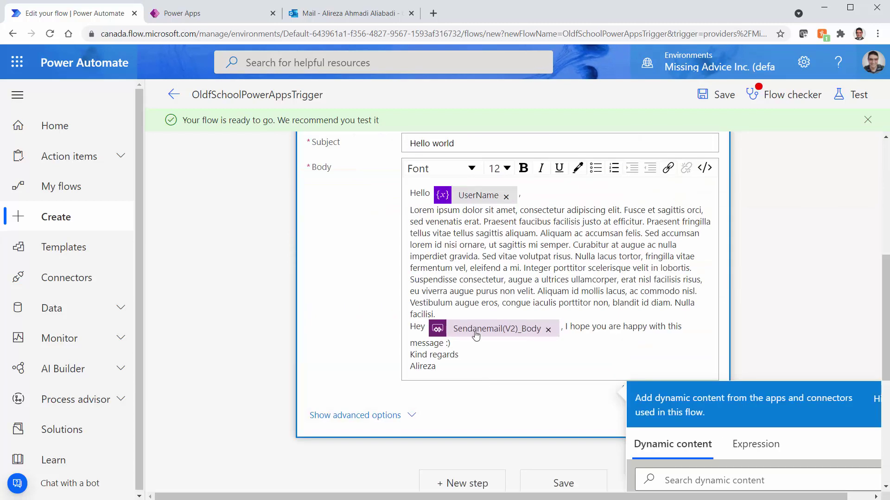
{"action": "left_click", "coordinate": [503, 380]}
{"action": "left_click", "coordinate": [718, 95]}
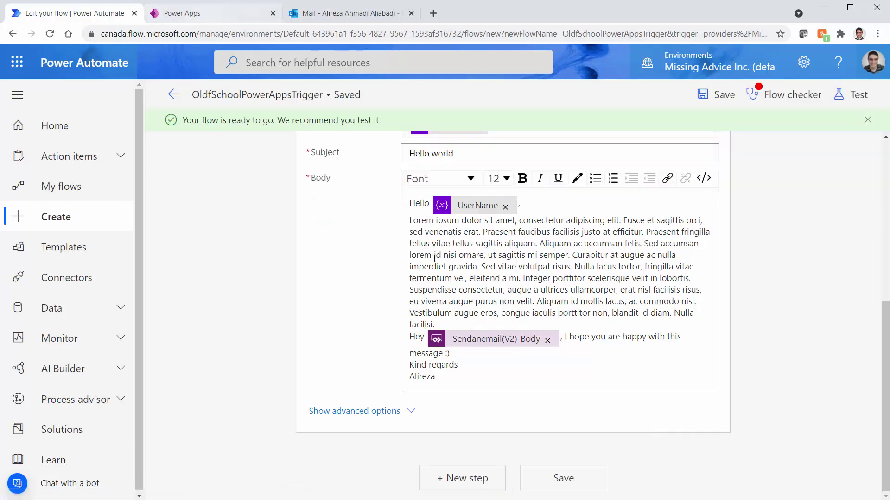
{"action": "scroll", "coordinate": [469, 288], "scroll_direction": "up", "scroll_amount": 6}
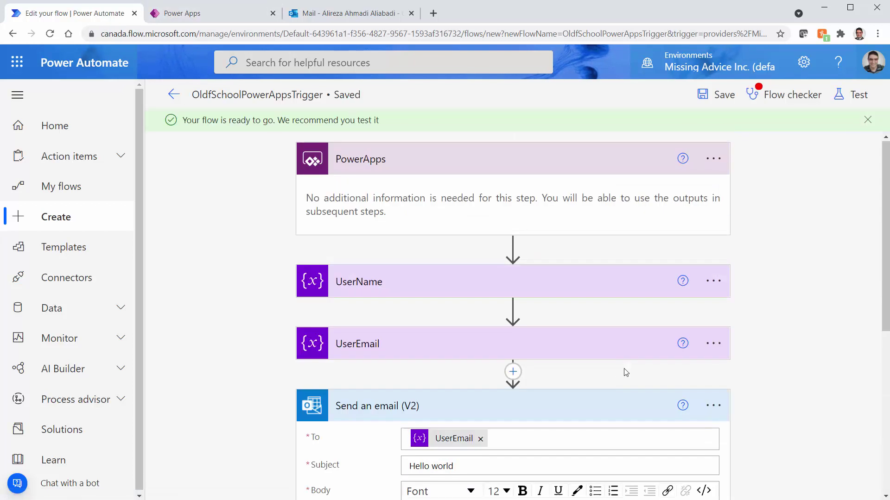
{"action": "left_click", "coordinate": [712, 160]}
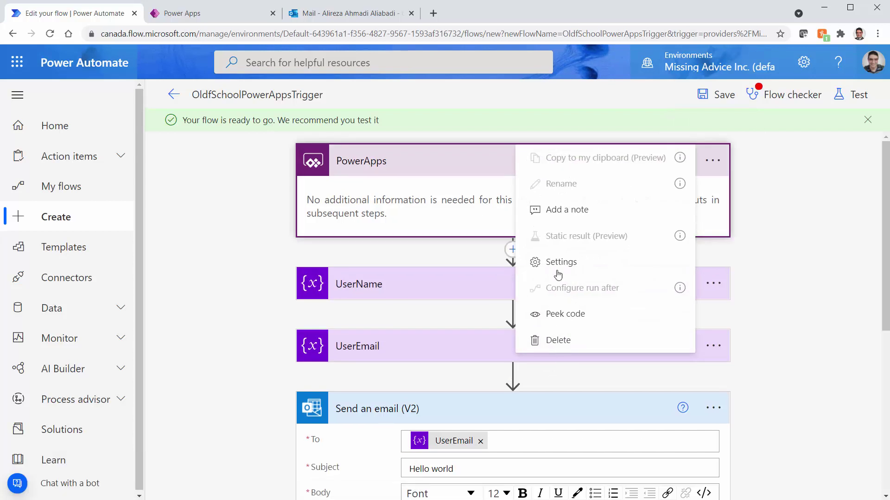
{"action": "left_click", "coordinate": [560, 314]}
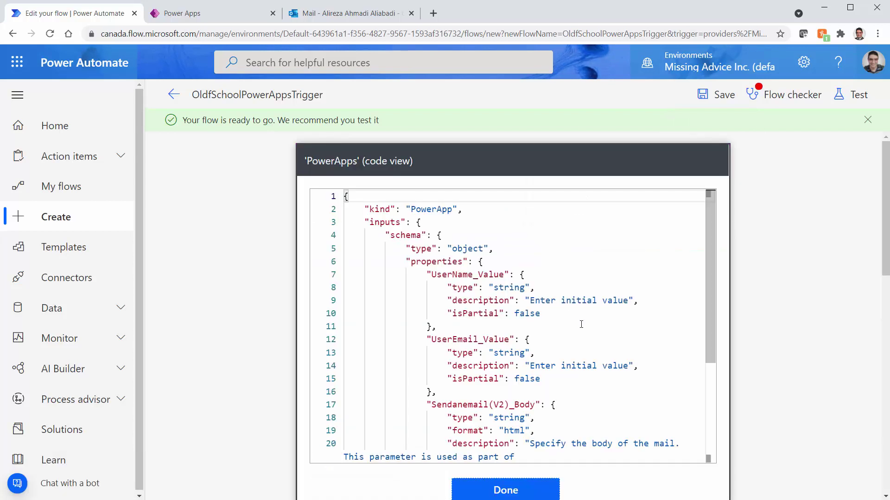
{"action": "left_click_drag", "start_coordinate": [712, 354], "coordinate": [709, 382]}
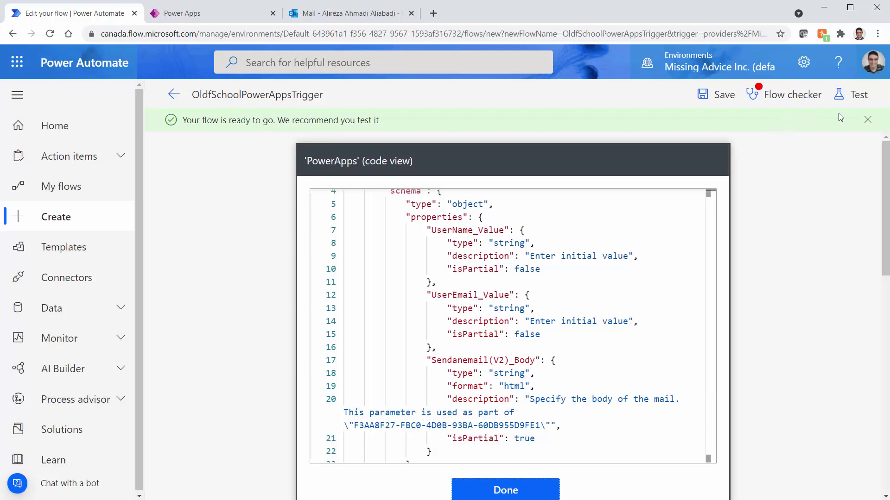
Close the code view, replace Sendanemail(V2)_Body after Hey with UserName, and save the flow
{"action": "left_click", "coordinate": [518, 484]}
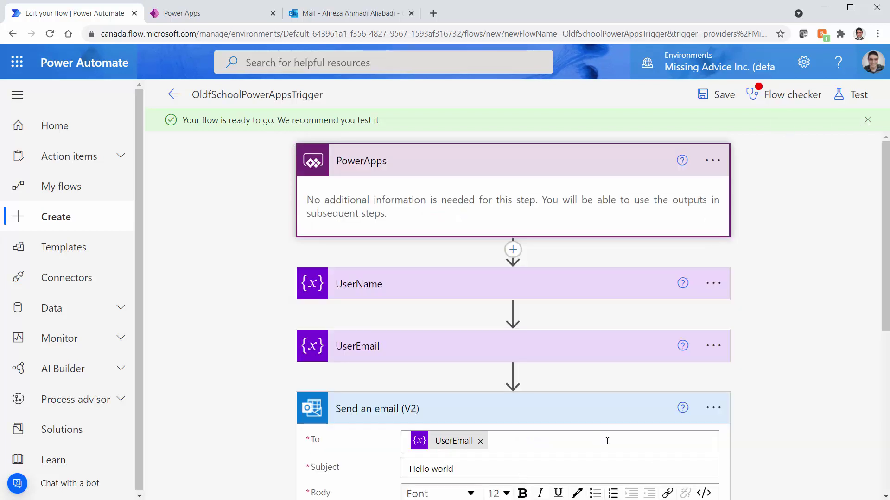
{"action": "scroll", "coordinate": [788, 473], "scroll_direction": "down", "scroll_amount": 5}
{"action": "scroll", "coordinate": [788, 473], "scroll_direction": "down", "scroll_amount": 1}
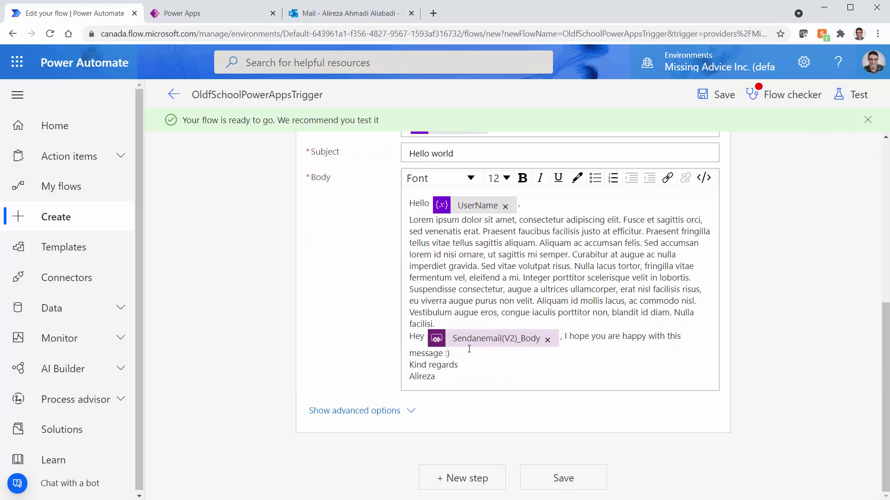
{"action": "scroll", "coordinate": [533, 343], "scroll_direction": "up", "scroll_amount": 3}
{"action": "scroll", "coordinate": [676, 415], "scroll_direction": "down", "scroll_amount": 3}
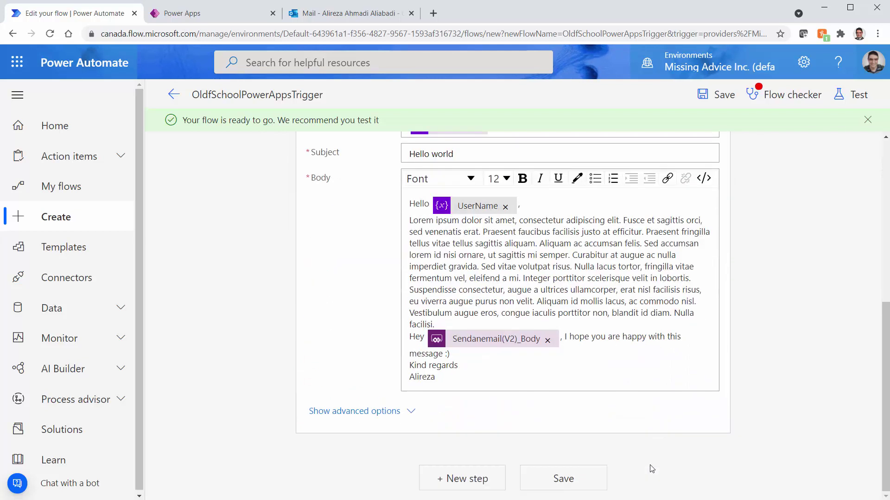
{"action": "left_click", "coordinate": [547, 345]}
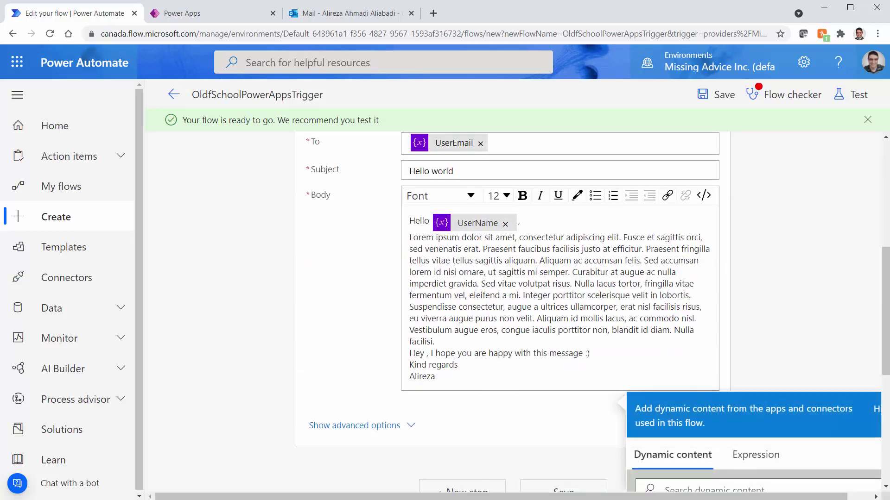
{"action": "scroll", "coordinate": [583, 444], "scroll_direction": "down", "scroll_amount": 4}
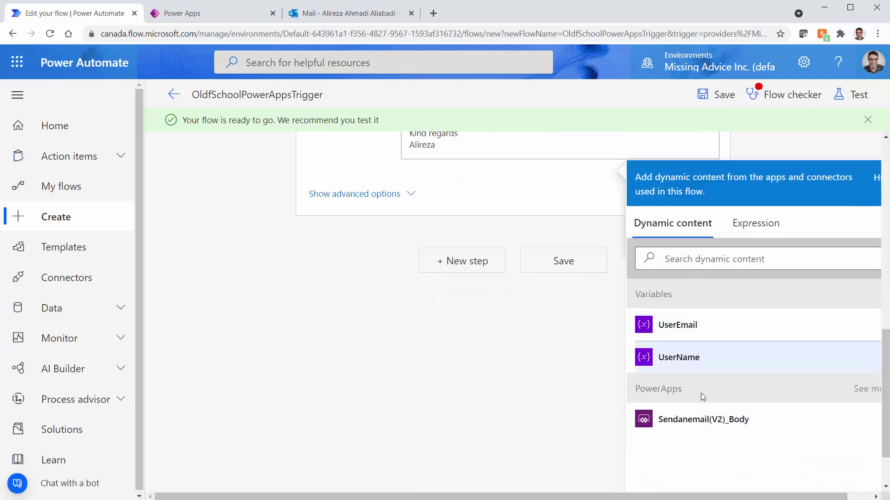
{"action": "left_click", "coordinate": [683, 359]}
{"action": "scroll", "coordinate": [393, 442], "scroll_direction": "up", "scroll_amount": 6}
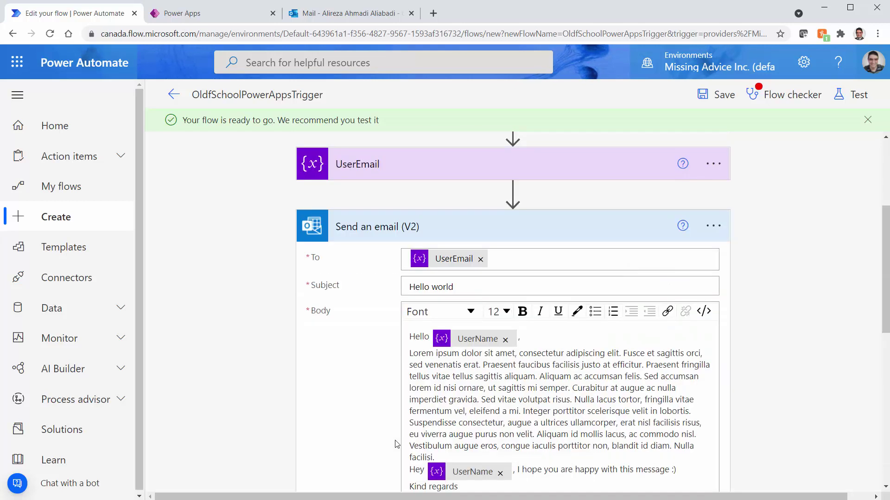
{"action": "left_click", "coordinate": [719, 94]}
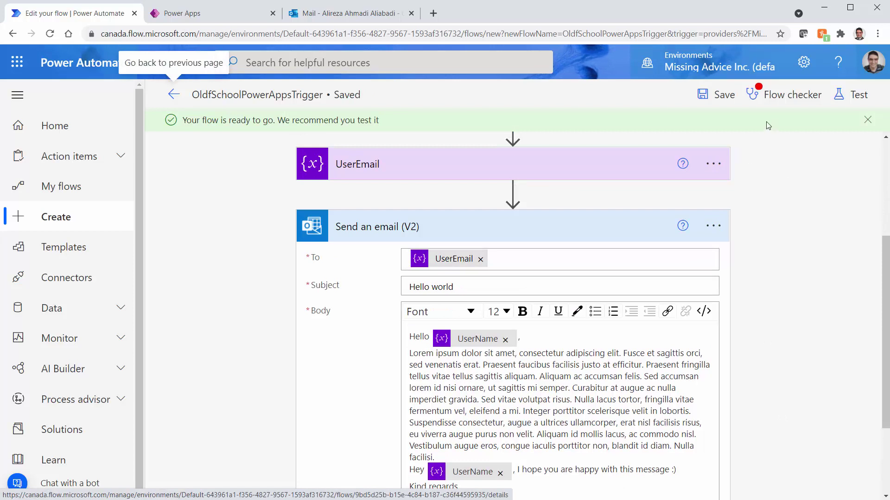
Review the Flow checker warning, expand UserEmail, and peek at the PowerApps trigger's input code
{"action": "left_click", "coordinate": [780, 93]}
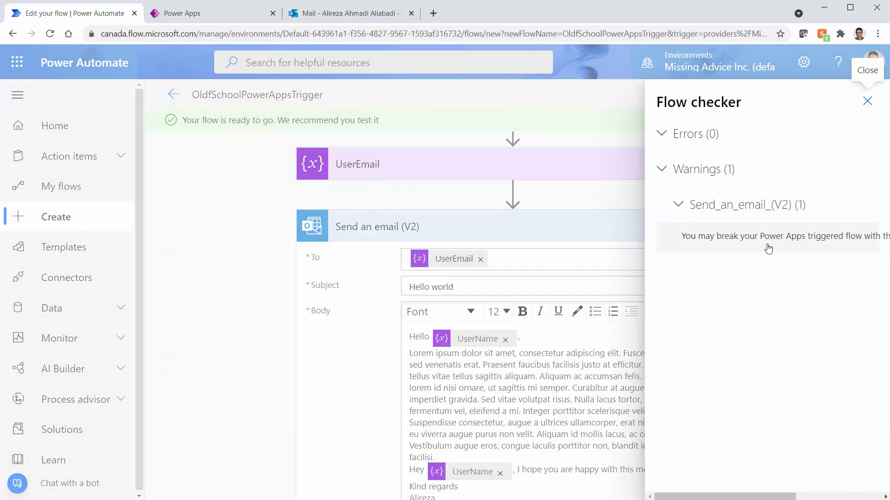
{"action": "left_click", "coordinate": [225, 309]}
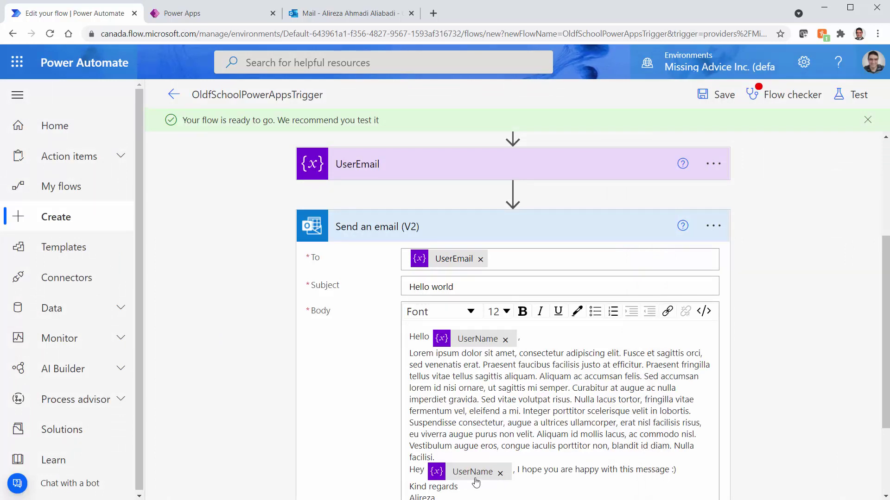
{"action": "left_click", "coordinate": [552, 175]}
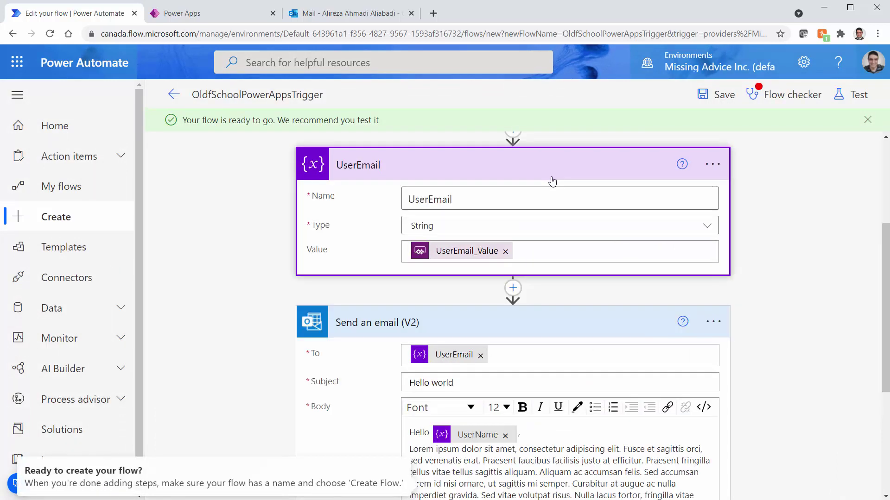
{"action": "scroll", "coordinate": [619, 324], "scroll_direction": "up", "scroll_amount": 4}
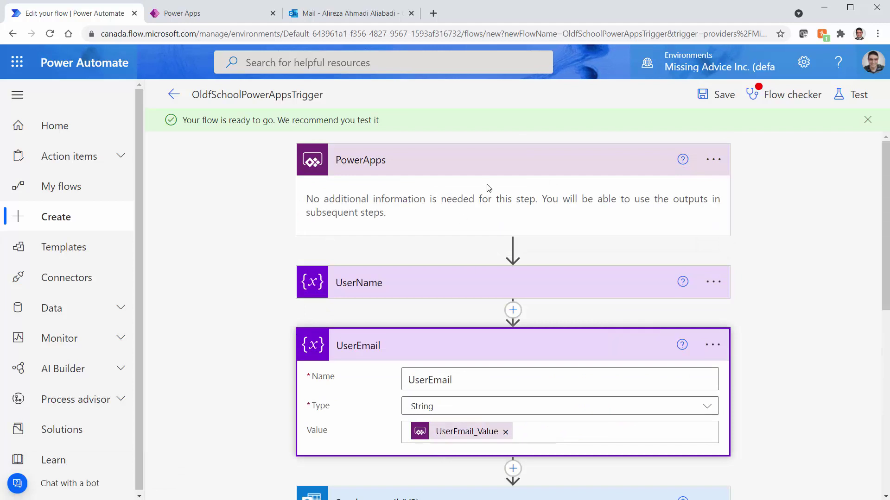
{"action": "left_click", "coordinate": [713, 162]}
{"action": "left_click", "coordinate": [581, 314]}
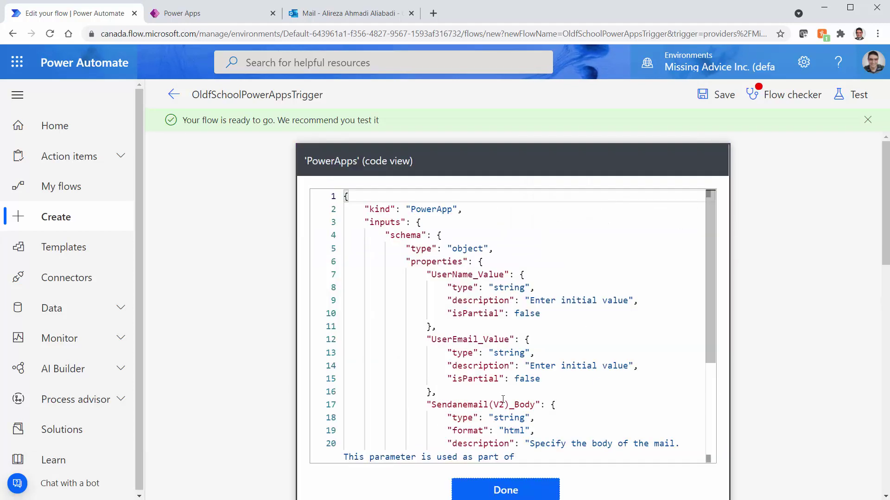
Clear Call Flow's OnSelect formula and re-attach OldfSchoolPowerAppsTrigger via Action > Power Automate
{"action": "key", "text": "ctrl+Tab"}
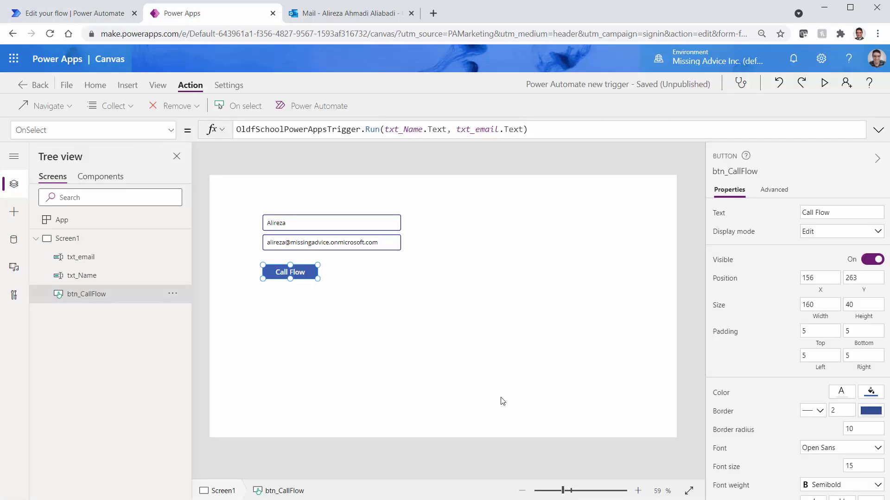
{"action": "left_click", "coordinate": [540, 130]}
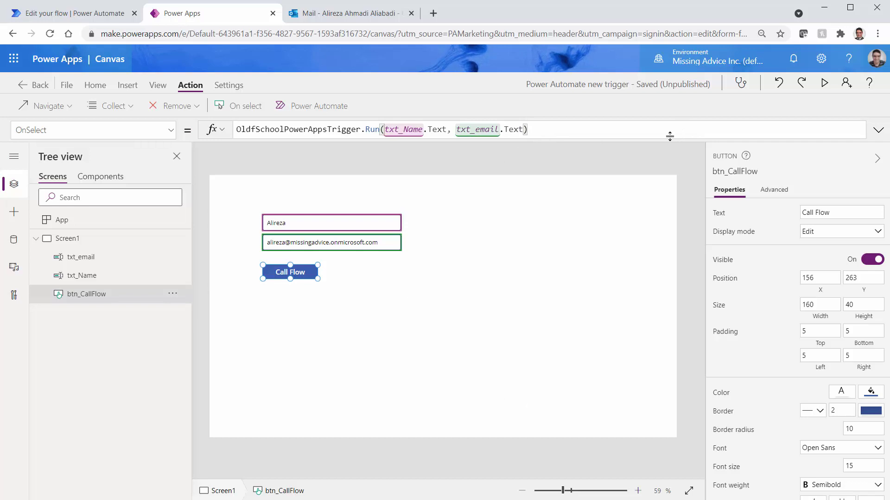
{"action": "key", "text": "ctrl+a"}
{"action": "key", "text": "Delete"}
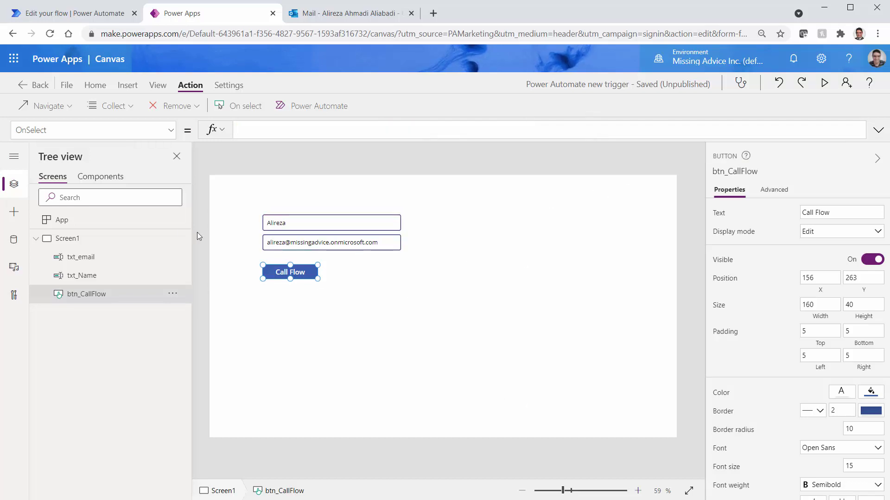
{"action": "left_click", "coordinate": [340, 109]}
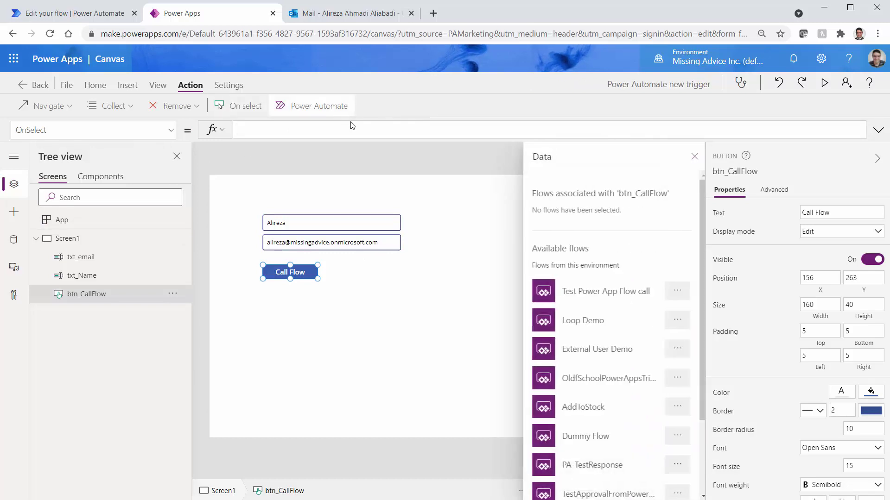
{"action": "left_click", "coordinate": [605, 379]}
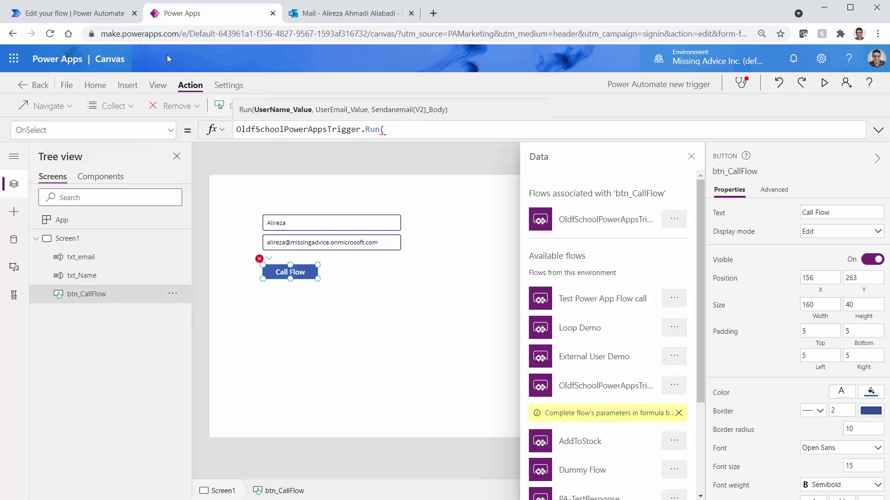
{"action": "left_click", "coordinate": [95, 19]}
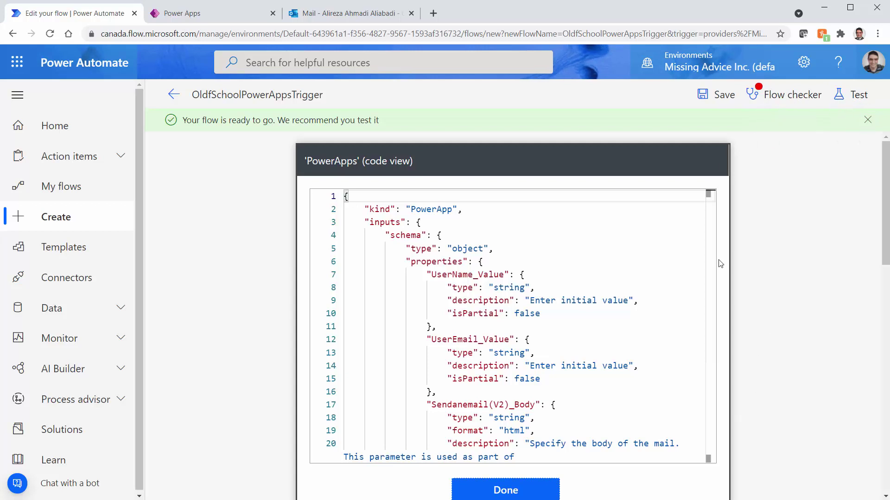
Delete the old PowerApps trigger and add a fresh PowerApps trigger to the flow
{"action": "left_click", "coordinate": [494, 490]}
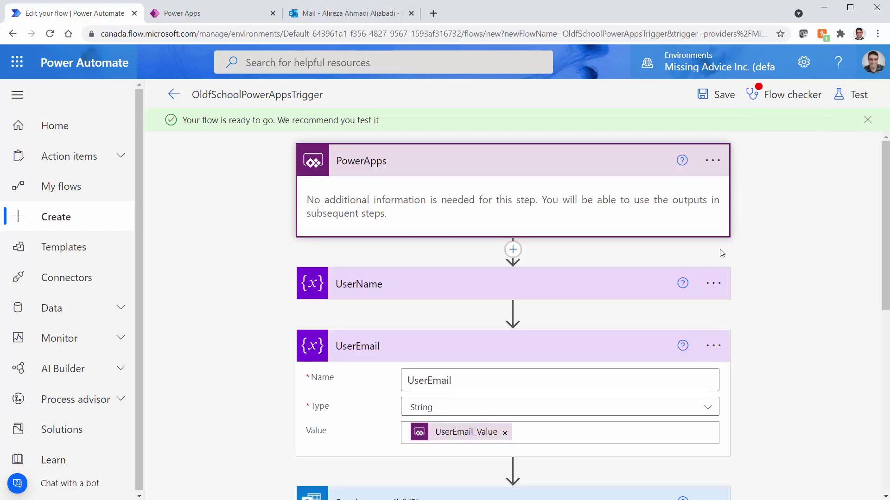
{"action": "left_click", "coordinate": [714, 162]}
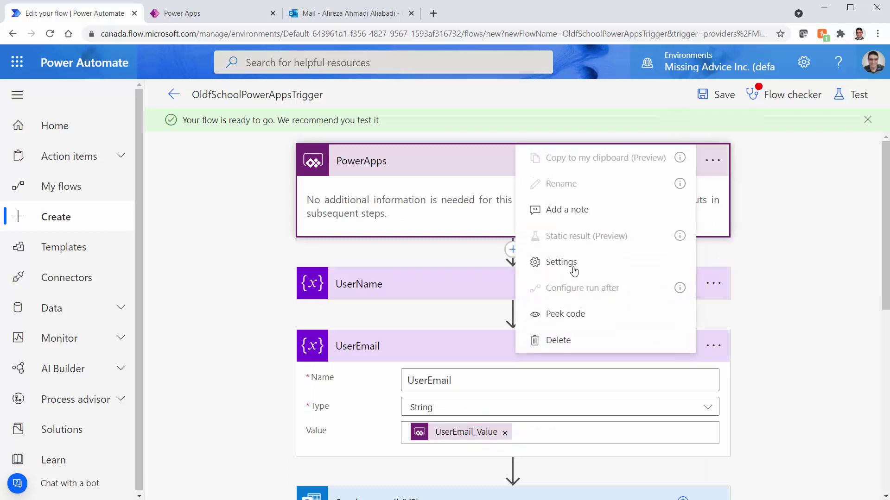
{"action": "left_click", "coordinate": [559, 340]}
{"action": "left_click", "coordinate": [476, 313]}
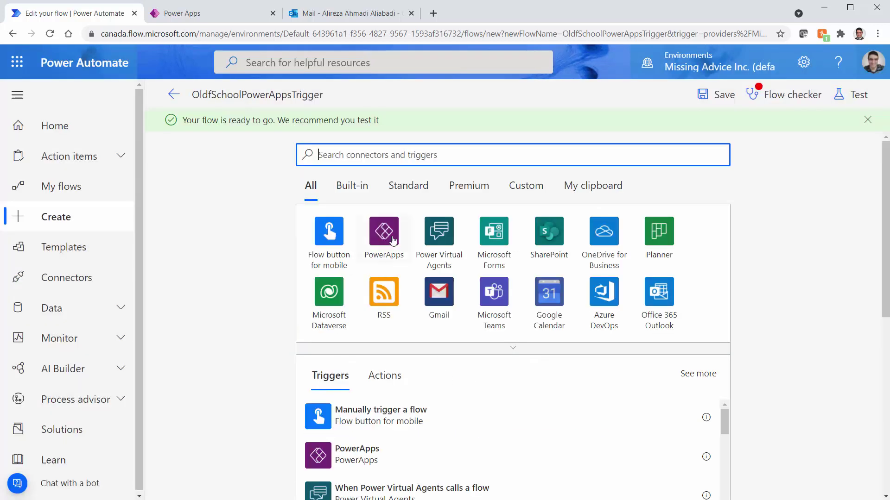
{"action": "left_click", "coordinate": [391, 240]}
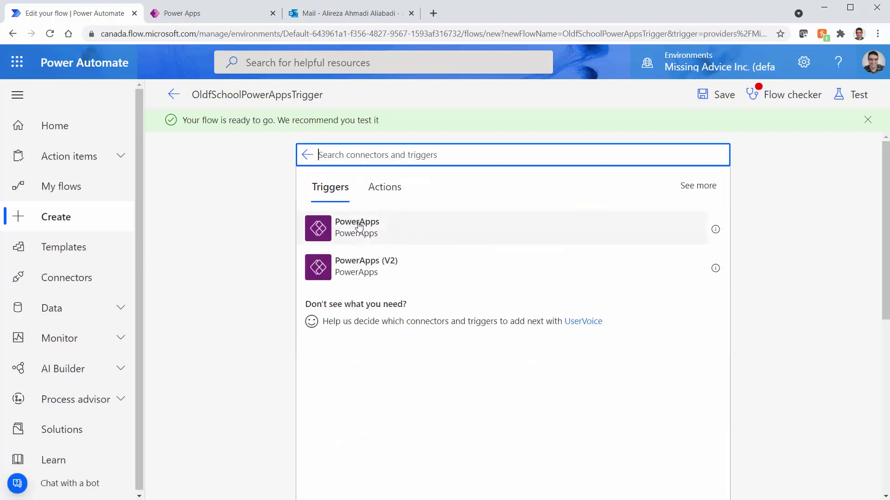
{"action": "left_click", "coordinate": [358, 227]}
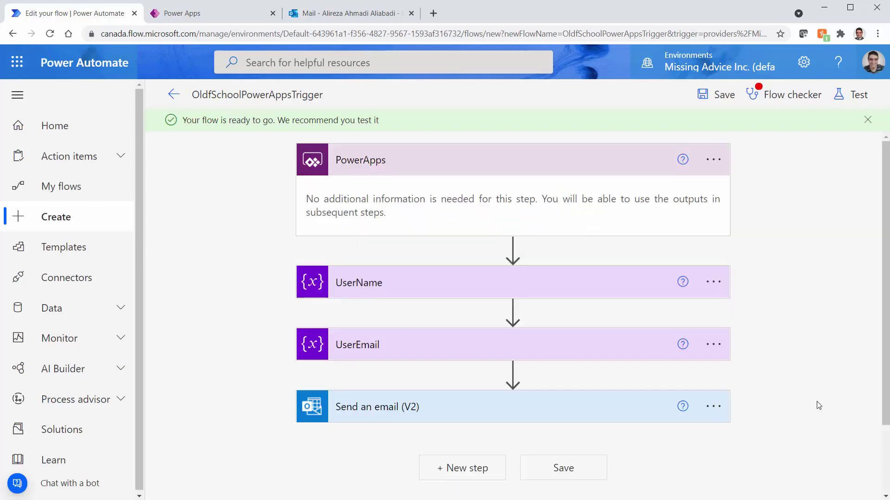
Set the UserName and UserEmail variable values to 'Ask in PowerApps'
{"action": "left_click", "coordinate": [494, 284]}
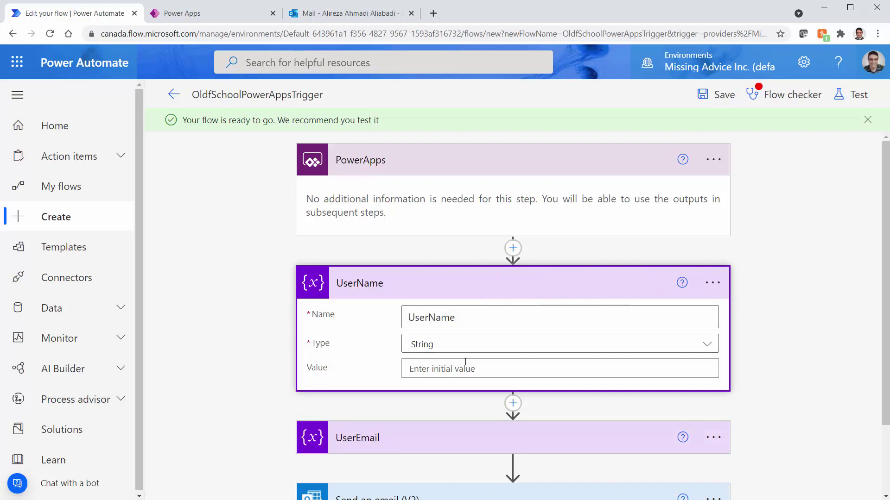
{"action": "left_click", "coordinate": [442, 370]}
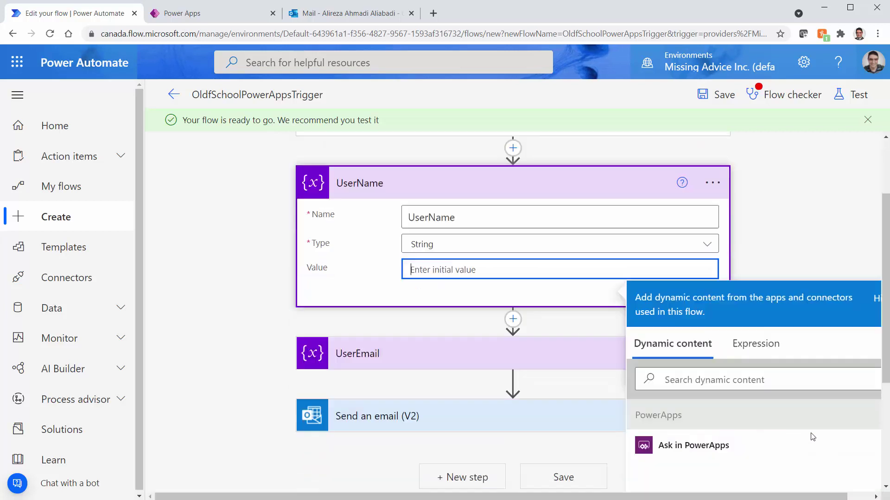
{"action": "left_click", "coordinate": [667, 378]}
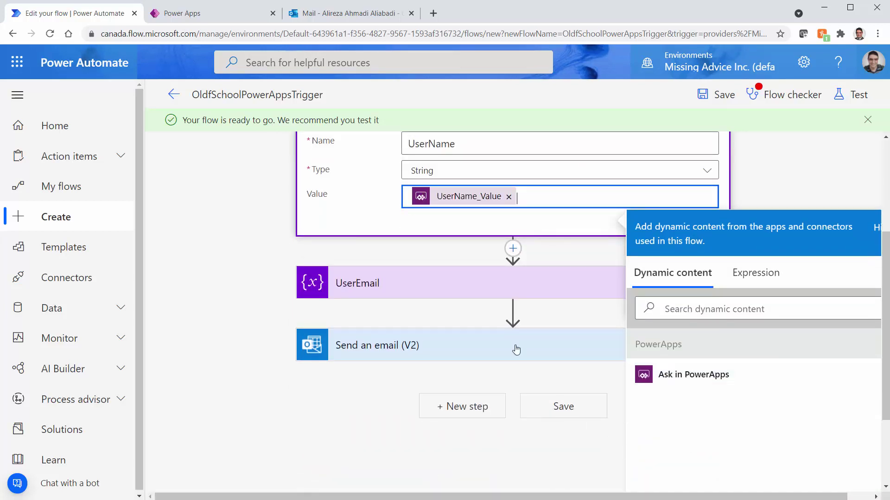
{"action": "left_click", "coordinate": [492, 285]}
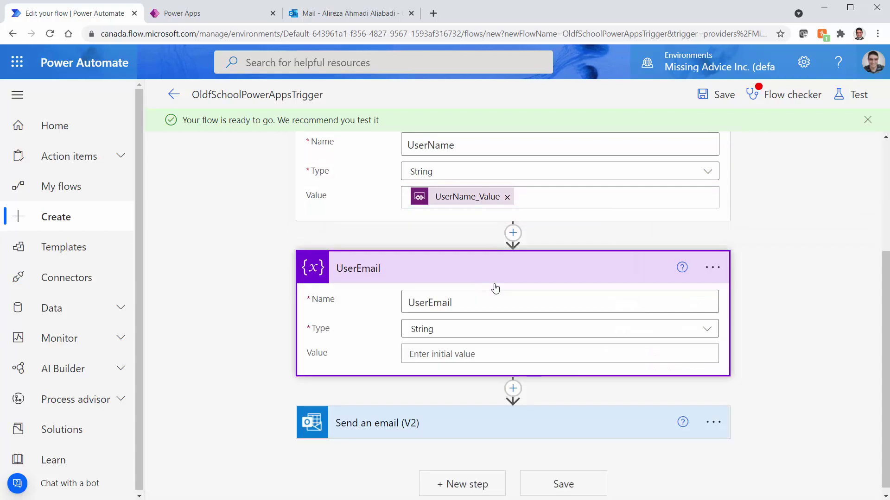
{"action": "left_click", "coordinate": [488, 356]}
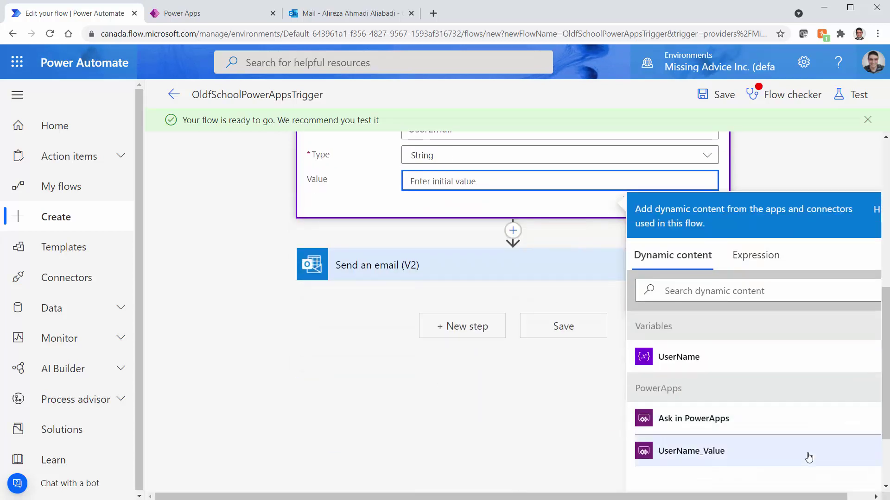
{"action": "left_click", "coordinate": [663, 422]}
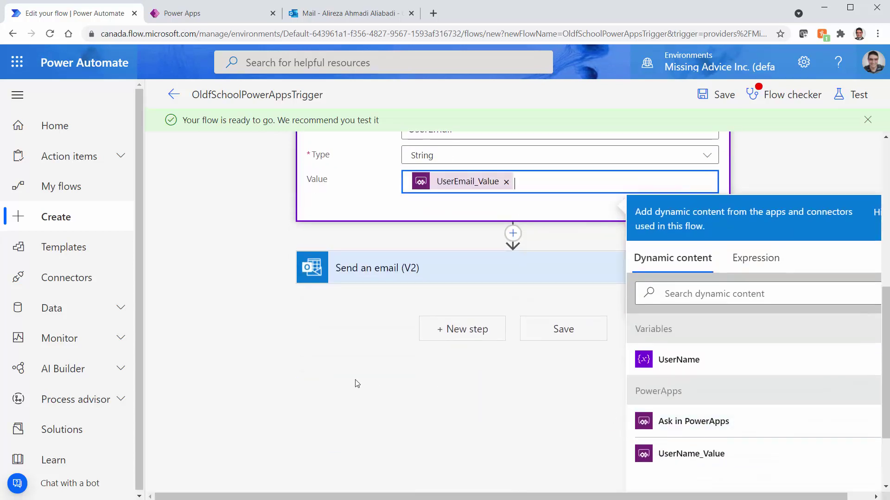
{"action": "left_click", "coordinate": [357, 383]}
{"action": "left_click", "coordinate": [435, 415]}
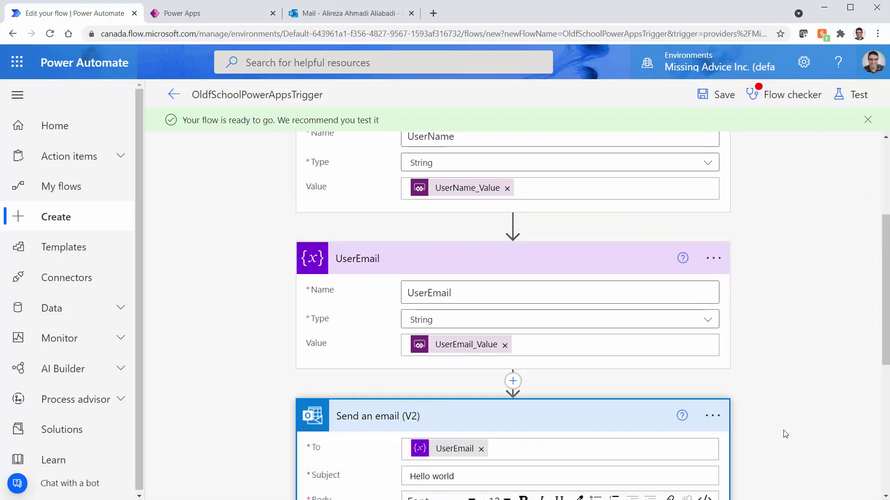
{"action": "scroll", "coordinate": [785, 435], "scroll_direction": "down", "scroll_amount": 5}
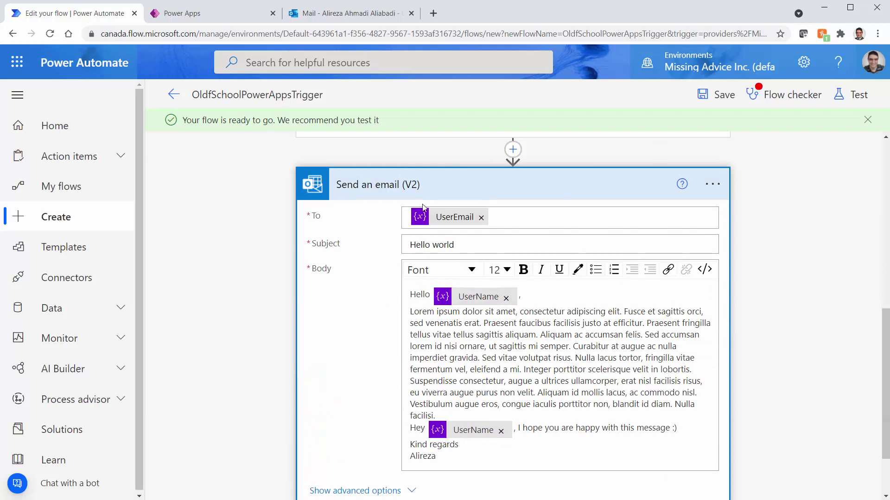
Save the flow, then clear Call Flow's OnSelect and re-add OldfSchoolPowerAppsTrigger from the Data panel
{"action": "left_click", "coordinate": [722, 94]}
{"action": "left_click", "coordinate": [256, 18]}
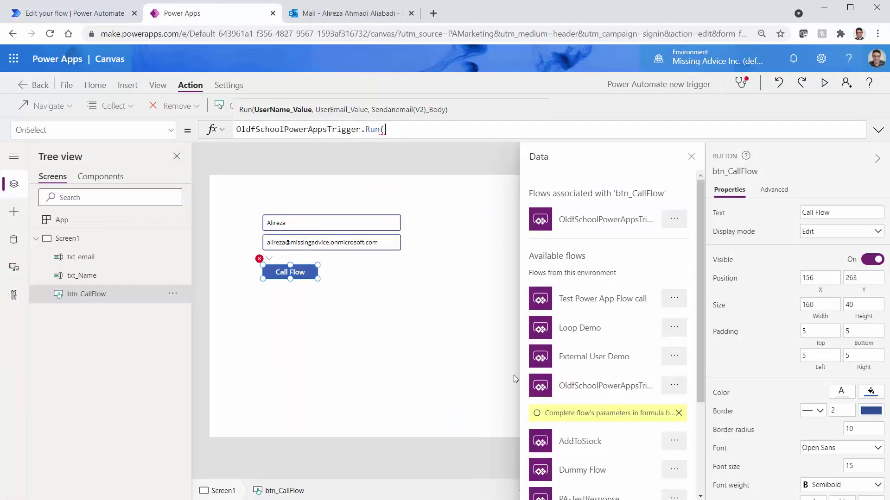
{"action": "key", "text": "ctrl+a"}
{"action": "key", "text": "BackSpace"}
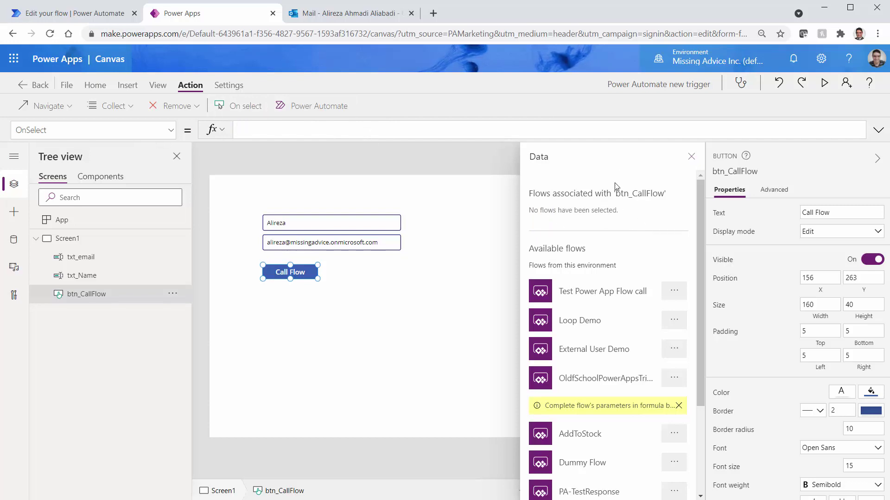
{"action": "left_click", "coordinate": [603, 386]}
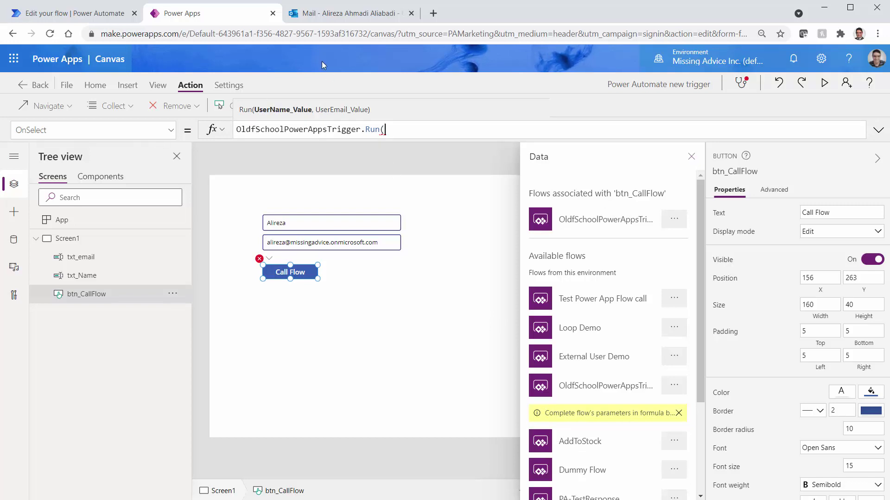
{"action": "left_click", "coordinate": [93, 19]}
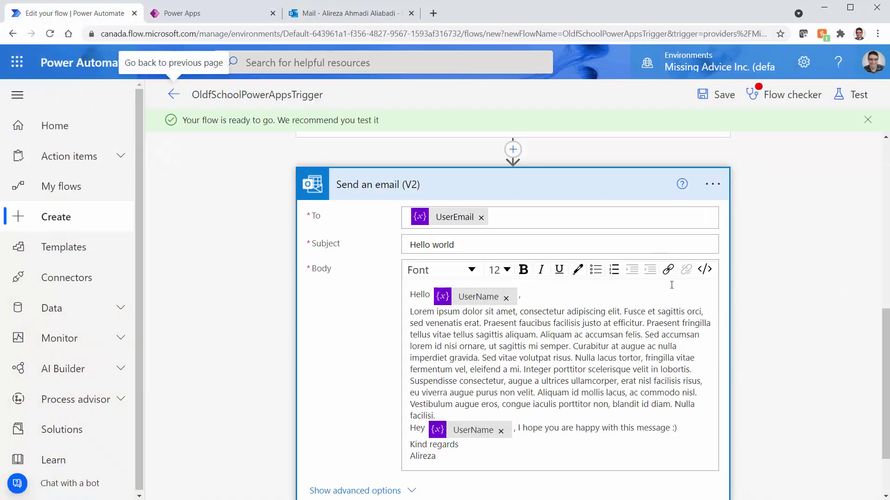
{"action": "scroll", "coordinate": [360, 302], "scroll_direction": "up", "scroll_amount": 9}
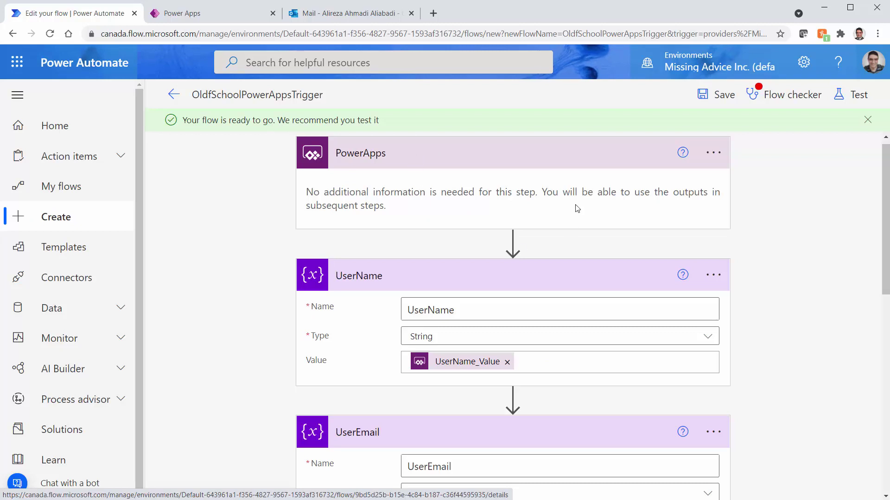
{"action": "mouse_move", "coordinate": [471, 244]}
{"action": "mouse_move", "coordinate": [507, 416]}
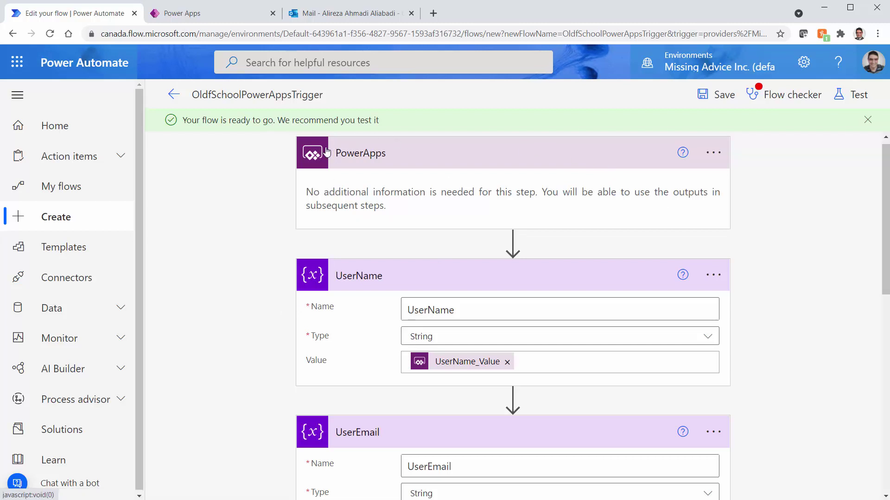
{"action": "left_click", "coordinate": [713, 153]}
{"action": "left_click", "coordinate": [553, 310]}
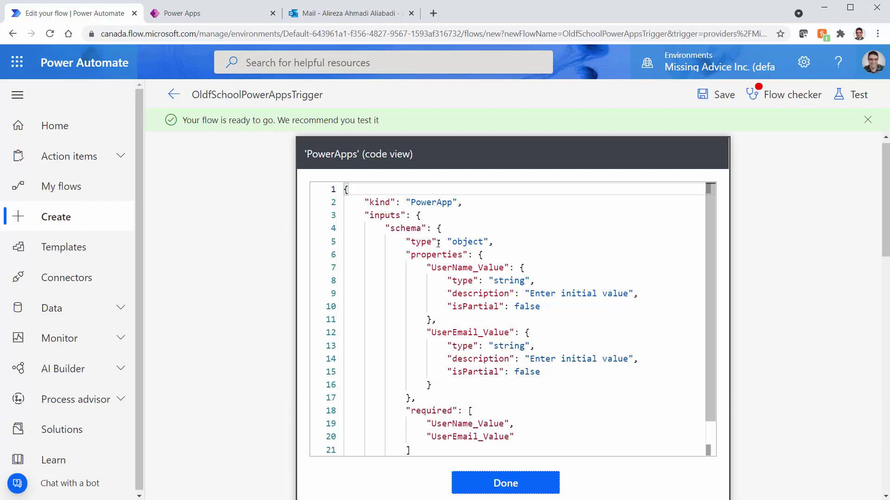
{"action": "left_click", "coordinate": [494, 476]}
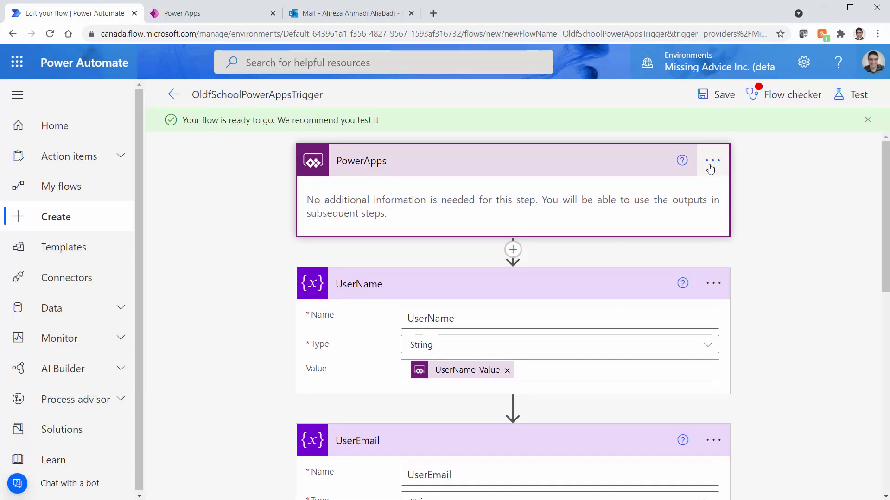
Delete the old PowerApps trigger, confirming OK, and choose PowerApps (V2) from the PowerApps connector
{"action": "left_click", "coordinate": [711, 161]}
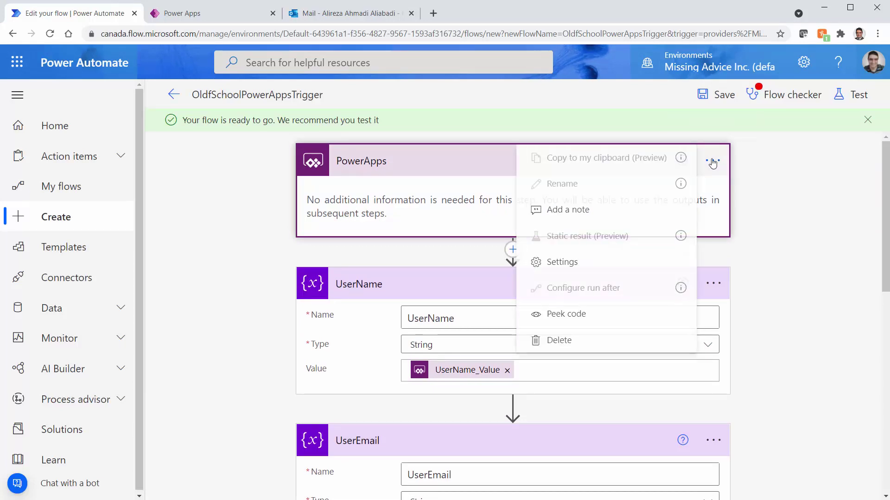
{"action": "left_click", "coordinate": [574, 338]}
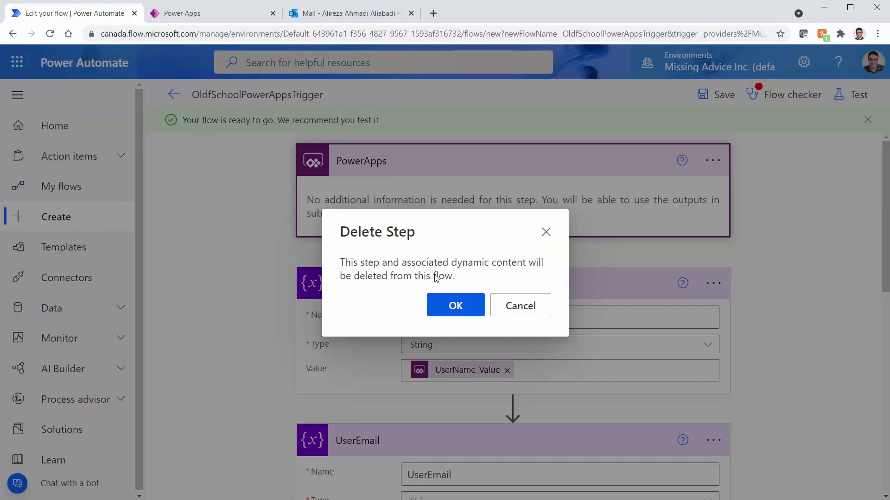
{"action": "left_click", "coordinate": [452, 307]}
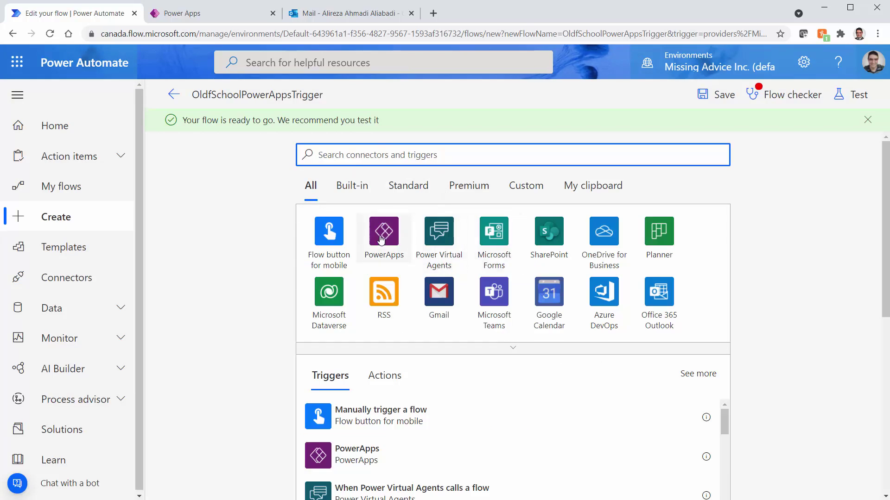
{"action": "left_click", "coordinate": [381, 241]}
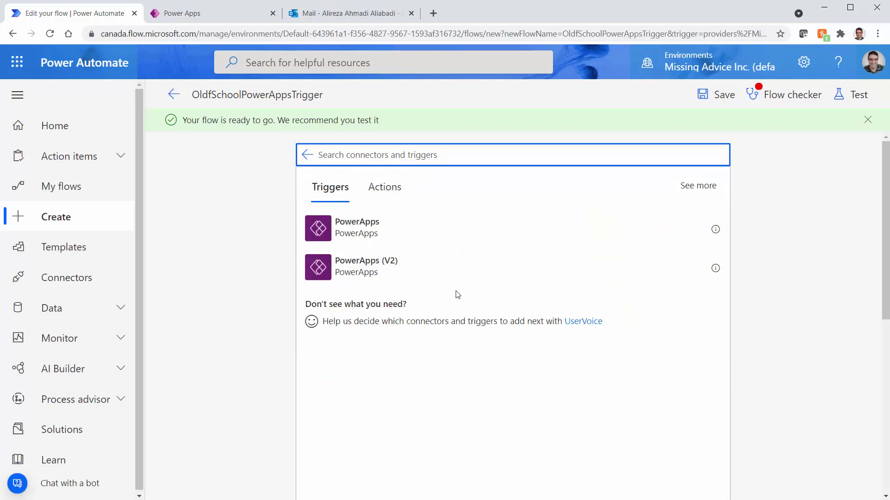
{"action": "left_click", "coordinate": [367, 265]}
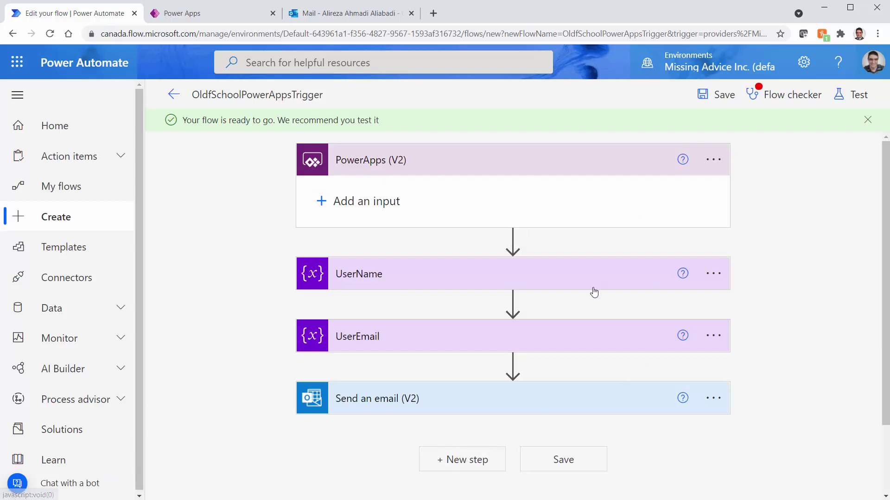
Delete the UserName variable step, then the UserEmail variable step, confirming OK each time
{"action": "left_click", "coordinate": [714, 274]}
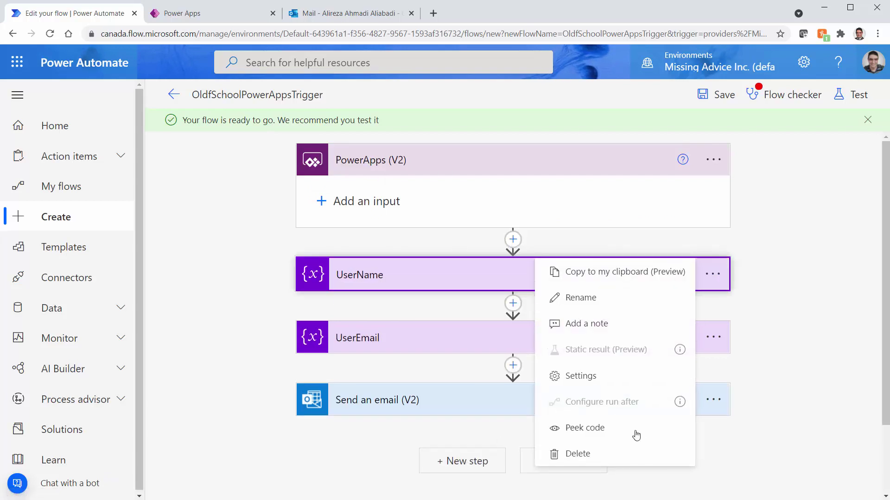
{"action": "left_click", "coordinate": [585, 453]}
{"action": "left_click", "coordinate": [456, 305]}
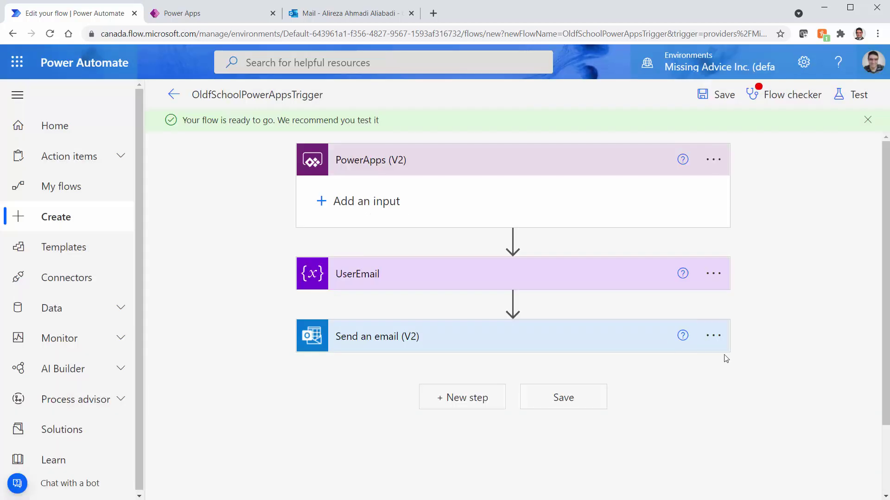
{"action": "left_click", "coordinate": [714, 274]}
{"action": "left_click", "coordinate": [583, 456]}
{"action": "left_click", "coordinate": [474, 314]}
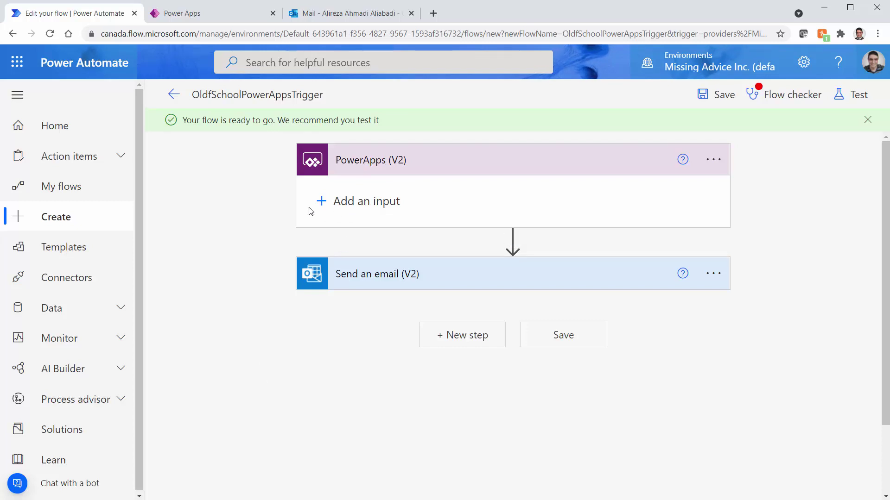
Add an Email input to the PowerApps (V2) trigger and name it UserEmail
{"action": "left_click", "coordinate": [336, 203]}
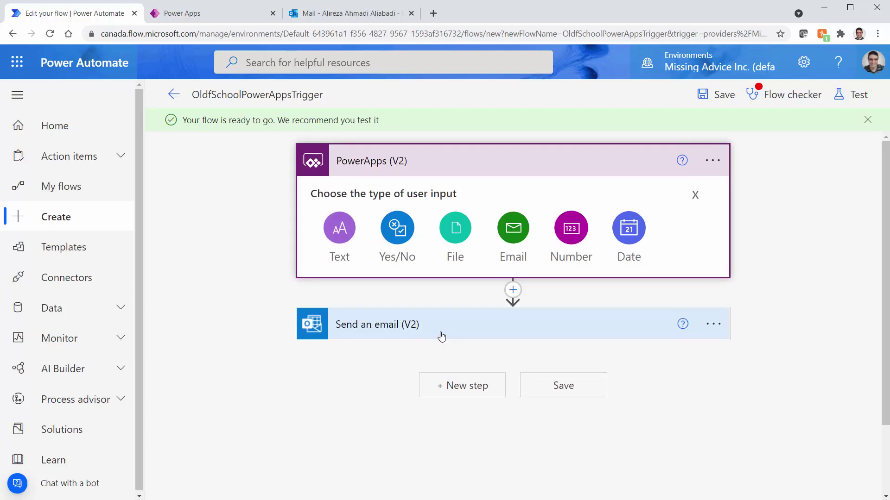
{"action": "left_click", "coordinate": [509, 238]}
{"action": "key", "text": "ctrl+a"}
{"action": "key", "text": "BackSpace"}
{"action": "type", "text": "User"}
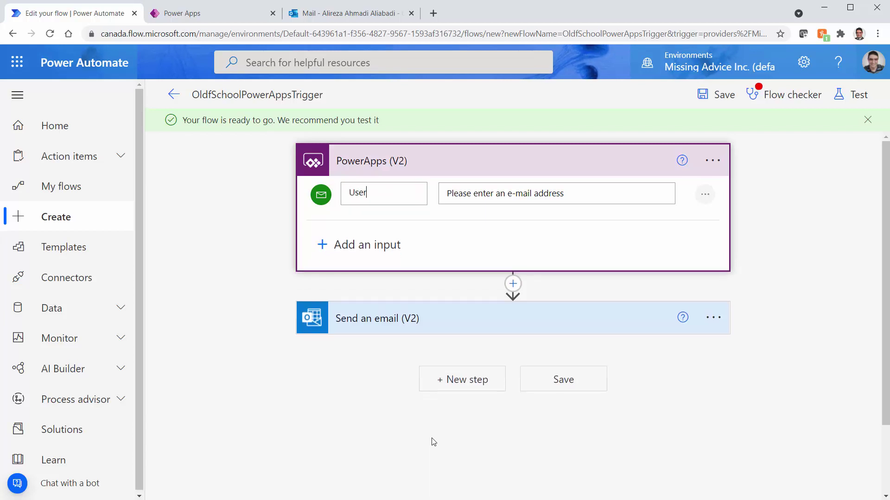
{"action": "type", "text": "Email"}
Add a Text input to the trigger and name it UserName
{"action": "left_click", "coordinate": [341, 244]}
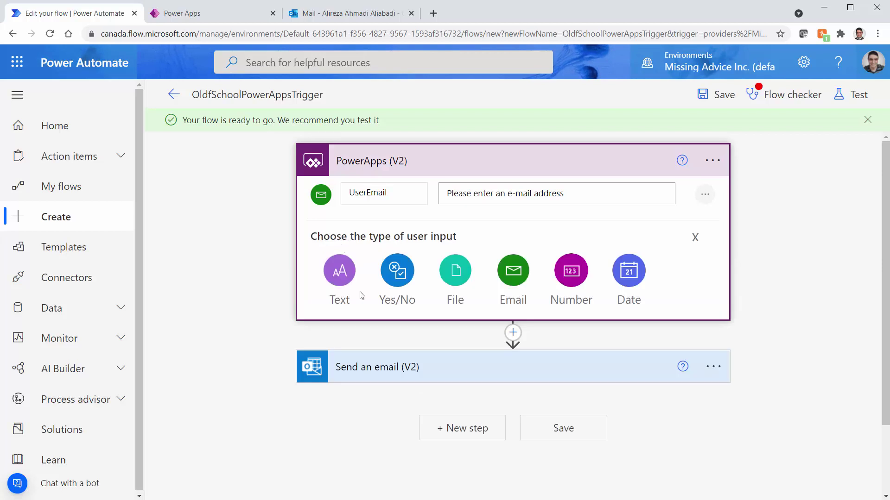
{"action": "left_click", "coordinate": [348, 283]}
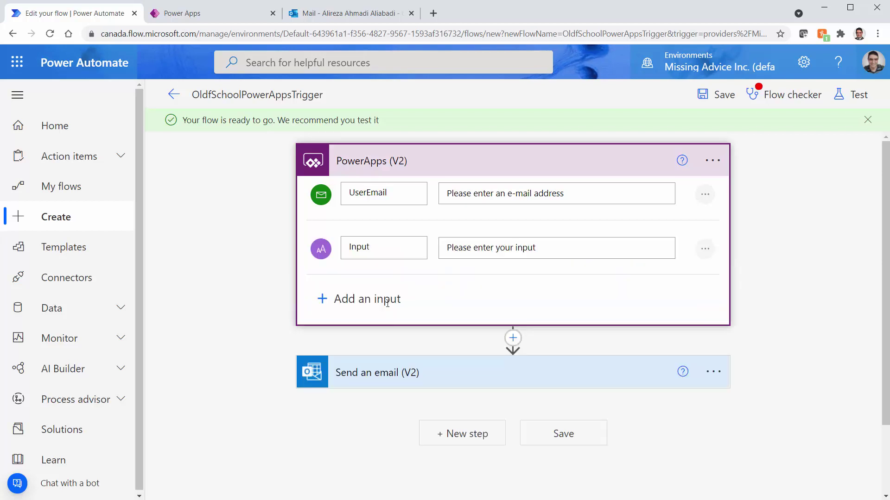
{"action": "double_click", "coordinate": [379, 250]}
{"action": "type", "text": "UserName"}
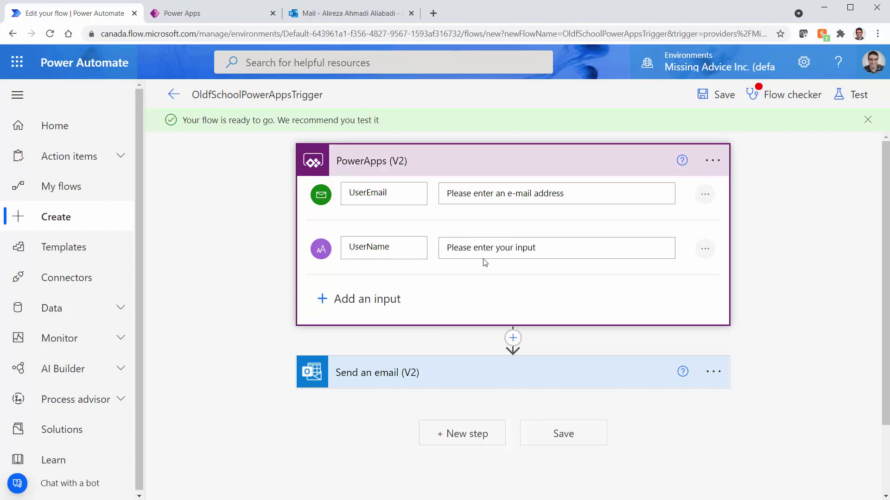
{"action": "left_click", "coordinate": [484, 258]}
Expand Send an email (V2) and remove the old UserEmail variable from the To field
{"action": "left_click", "coordinate": [448, 383]}
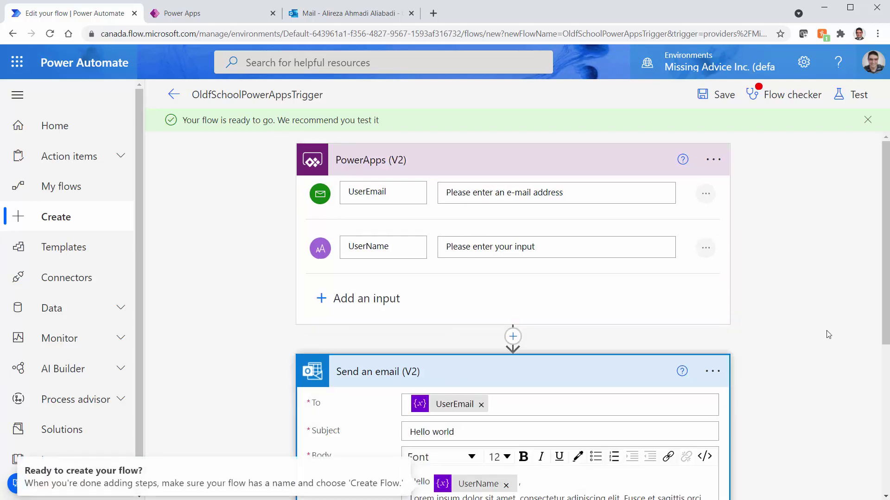
{"action": "scroll", "coordinate": [434, 315], "scroll_direction": "down", "scroll_amount": 5}
{"action": "scroll", "coordinate": [435, 315], "scroll_direction": "up", "scroll_amount": 4}
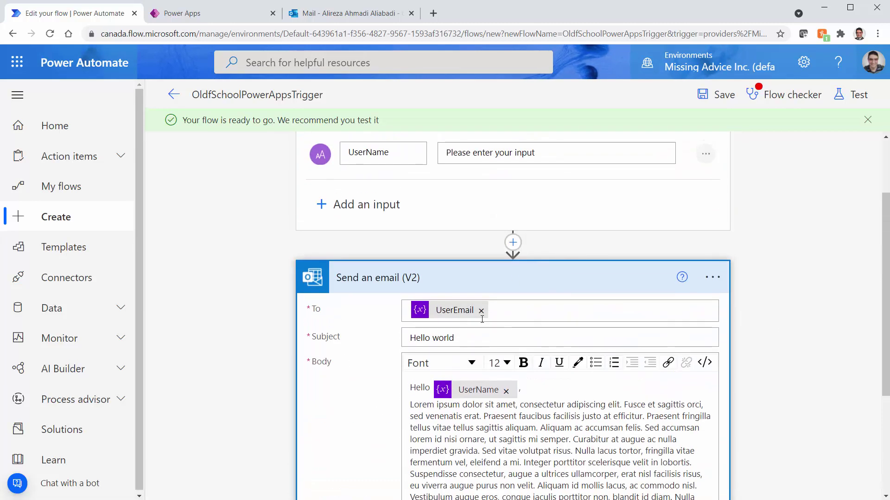
{"action": "left_click", "coordinate": [482, 310]}
{"action": "left_click", "coordinate": [482, 311]}
Replace the old UserName placeholder after Hello with the PowerApps (V2) UserName value
{"action": "scroll", "coordinate": [770, 329], "scroll_direction": "down", "scroll_amount": 4}
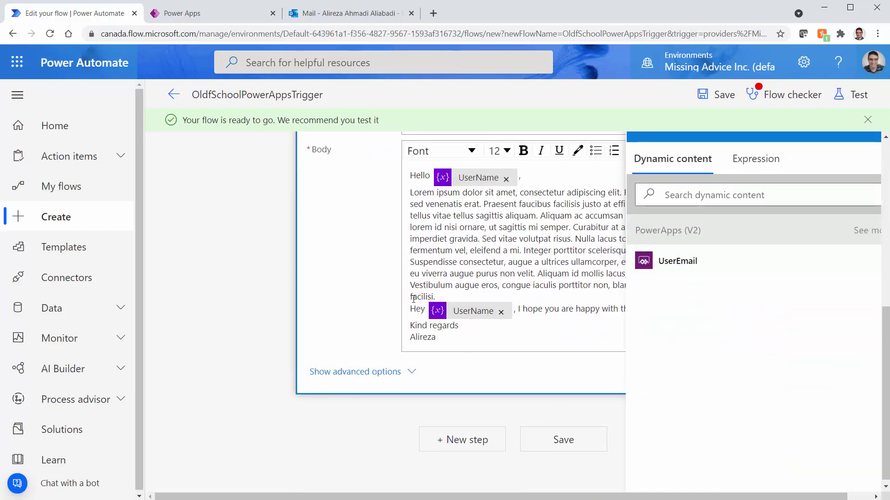
{"action": "scroll", "coordinate": [505, 250], "scroll_direction": "up", "scroll_amount": 2}
{"action": "left_click", "coordinate": [507, 293]}
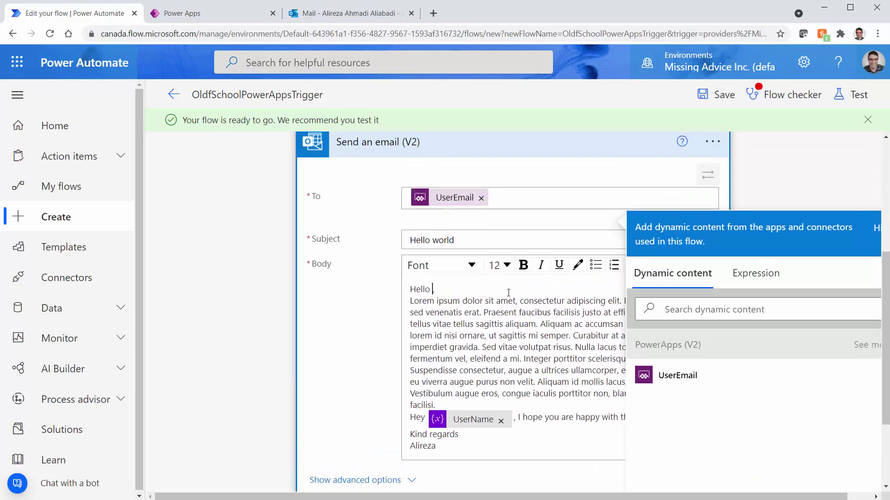
{"action": "scroll", "coordinate": [615, 307], "scroll_direction": "down", "scroll_amount": 4}
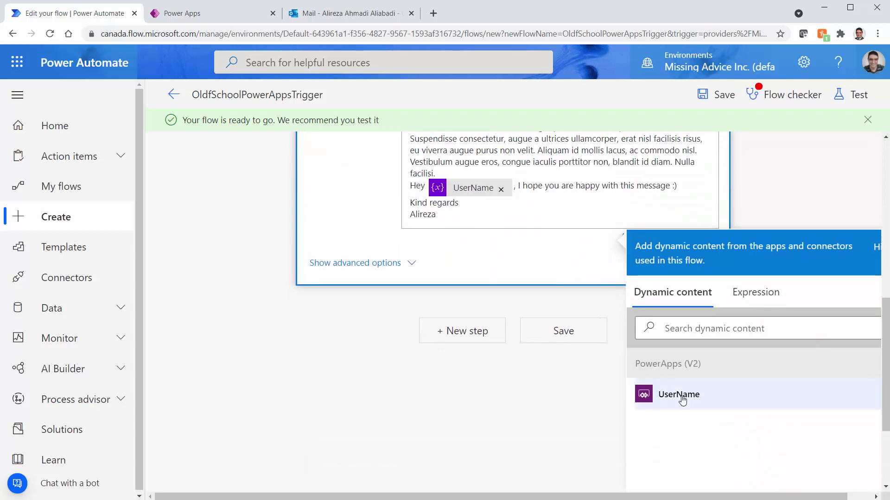
{"action": "left_click", "coordinate": [681, 397]}
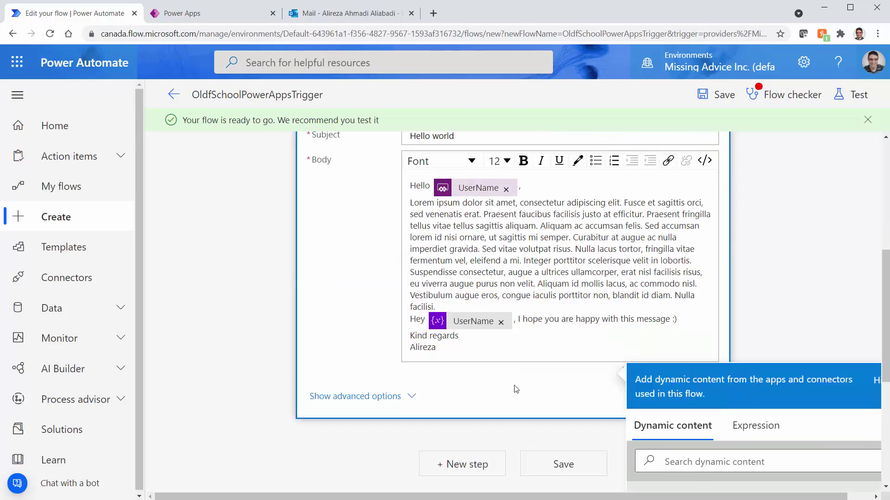
Replace the UserName placeholder after Hey with the PowerApps (V2) UserName value
{"action": "left_click", "coordinate": [501, 322]}
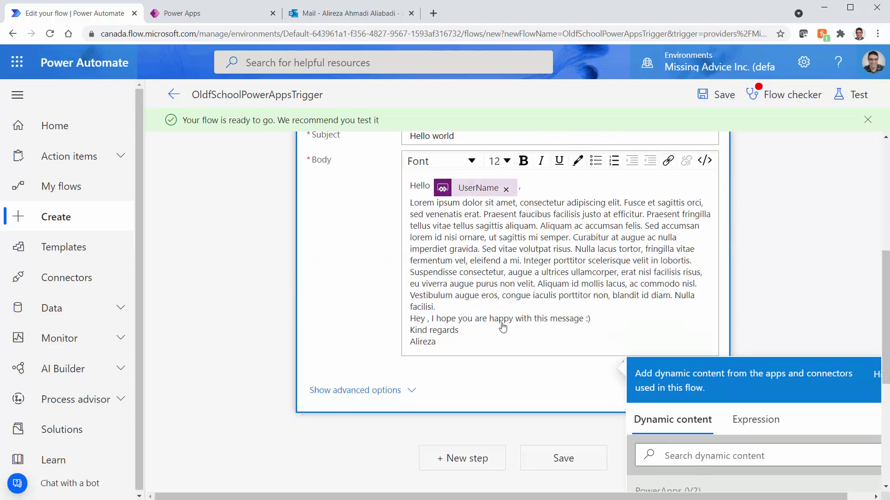
{"action": "scroll", "coordinate": [496, 353], "scroll_direction": "down", "scroll_amount": 5}
{"action": "left_click", "coordinate": [671, 298]}
{"action": "scroll", "coordinate": [536, 363], "scroll_direction": "up", "scroll_amount": 5}
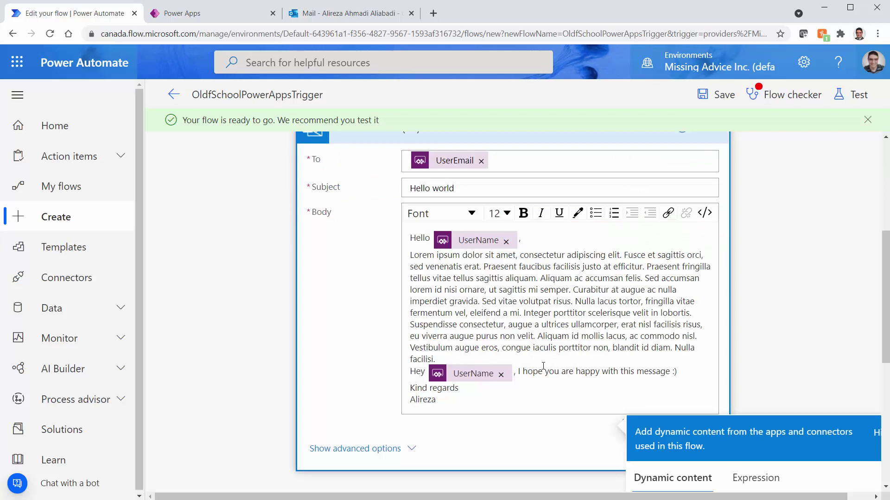
{"action": "scroll", "coordinate": [538, 364], "scroll_direction": "up", "scroll_amount": 3}
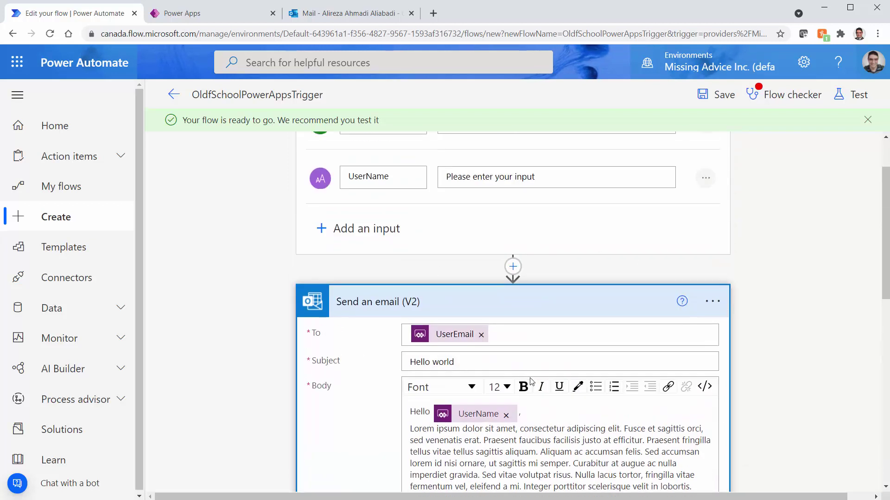
{"action": "scroll", "coordinate": [549, 392], "scroll_direction": "up", "scroll_amount": 1}
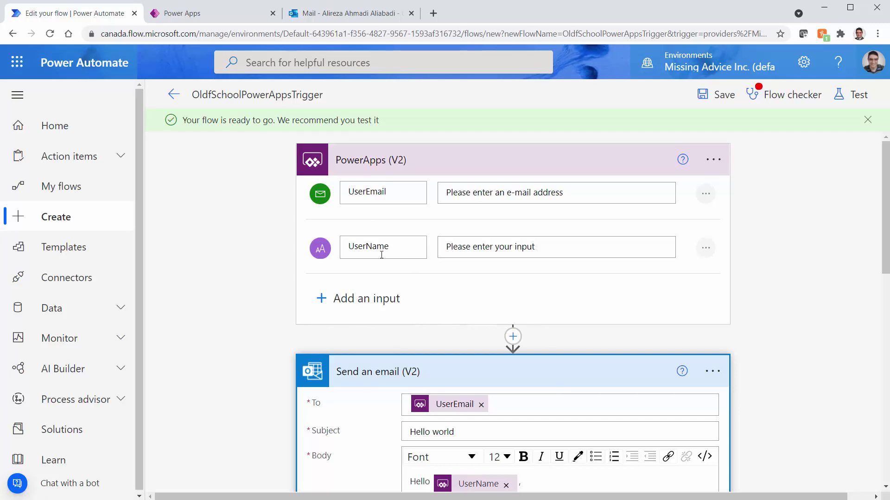
Add a Text input, delete the leftover Input 1 row, save the flow, and return to Power Apps
{"action": "left_click", "coordinate": [329, 297]}
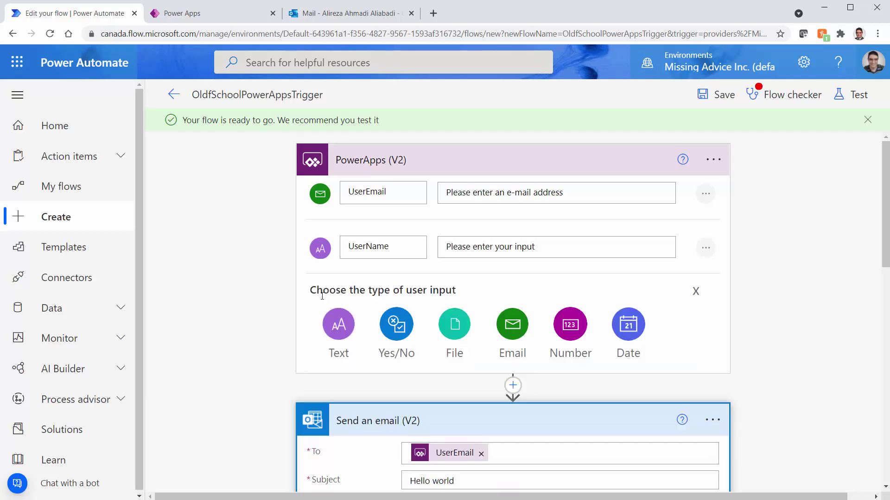
{"action": "left_click", "coordinate": [342, 325]}
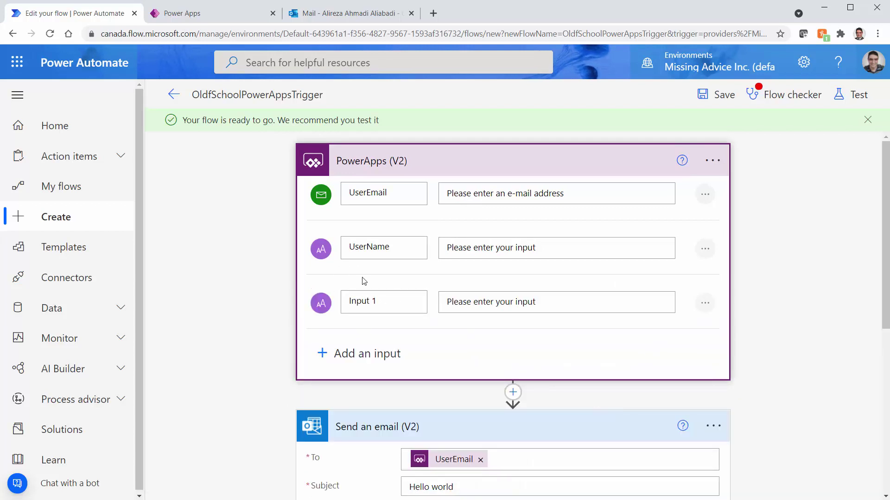
{"action": "left_click", "coordinate": [705, 303]}
{"action": "left_click", "coordinate": [576, 301]}
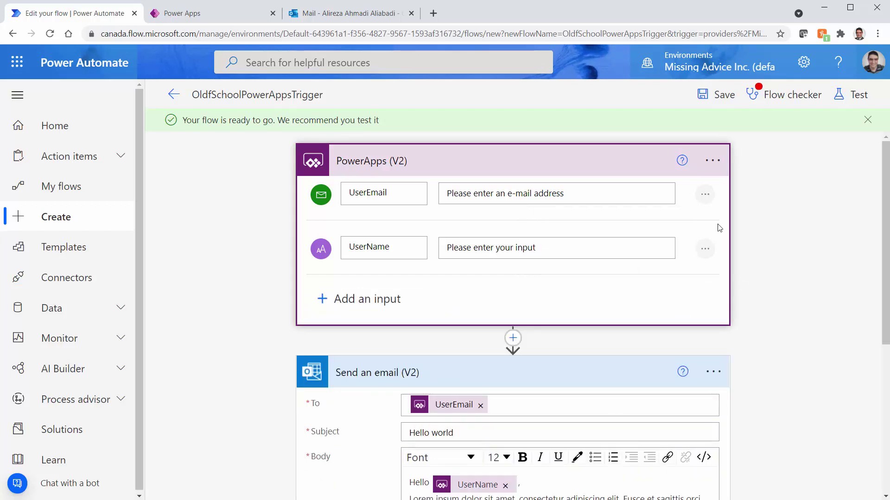
{"action": "left_click", "coordinate": [721, 93]}
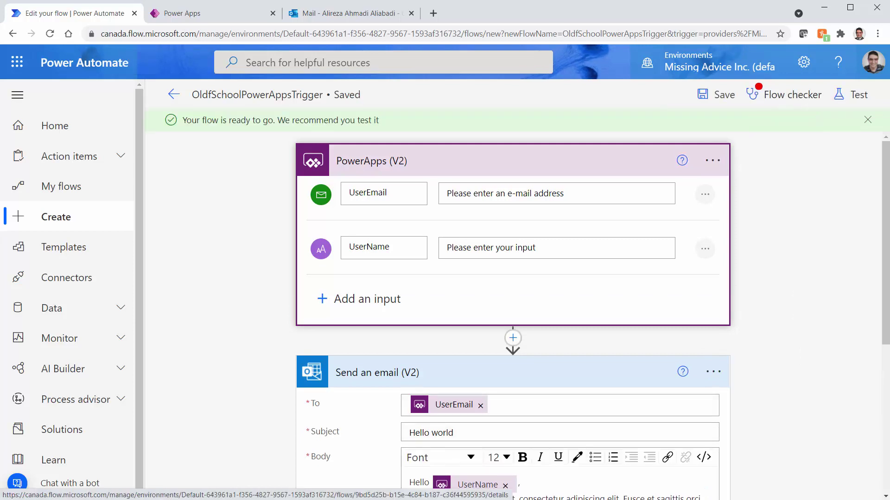
{"action": "left_click", "coordinate": [195, 13]}
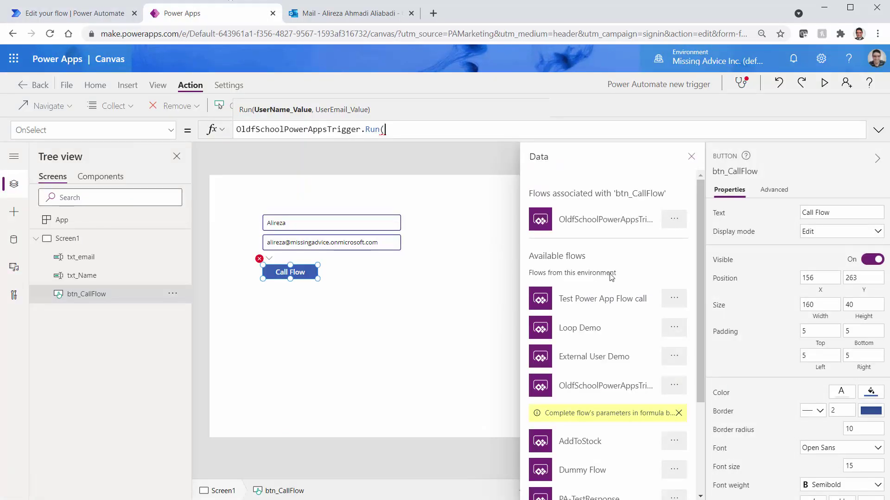
Set Call Flow's OnSelect to OldfSchoolPowerAppsTrigger.Run(txt_email.Text, txt_Name.Text) and save the app
{"action": "triple_click", "coordinate": [392, 131]}
{"action": "key", "text": "BackSpace"}
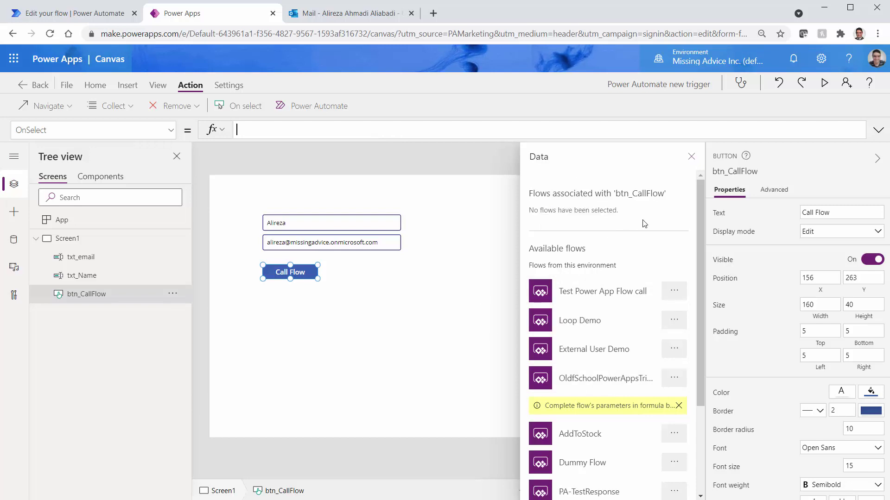
{"action": "left_click", "coordinate": [581, 380]}
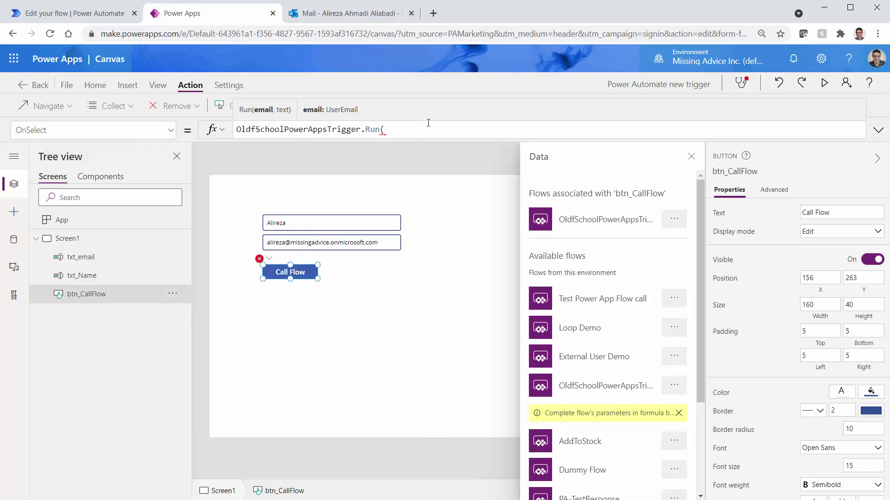
{"action": "type", "text": "txt"}
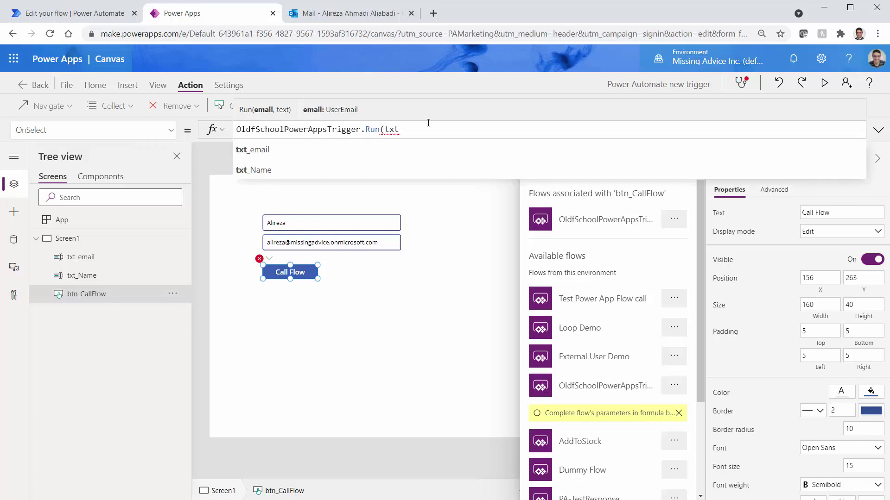
{"action": "type", "text": "_email.te"}
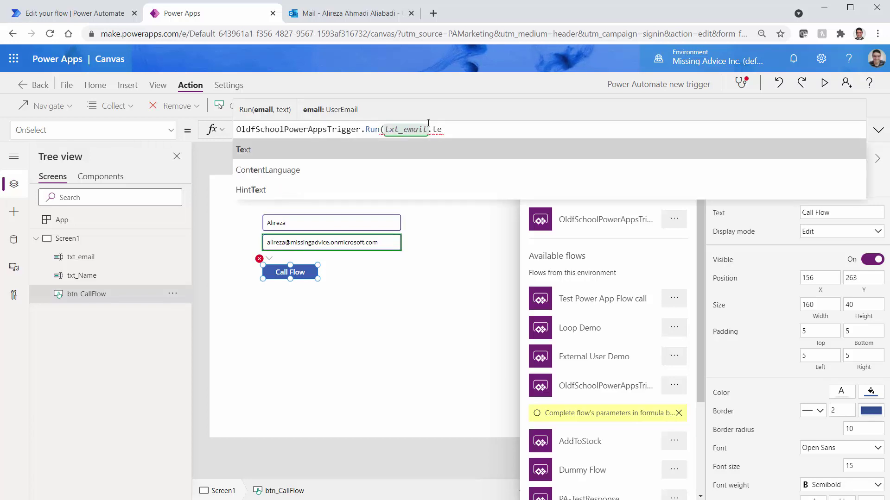
{"action": "key", "text": "Tab"}
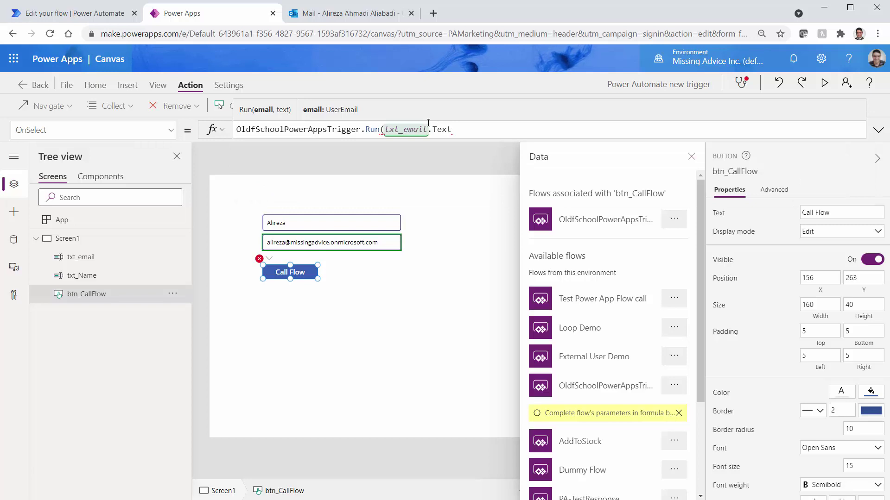
{"action": "type", "text": ", "}
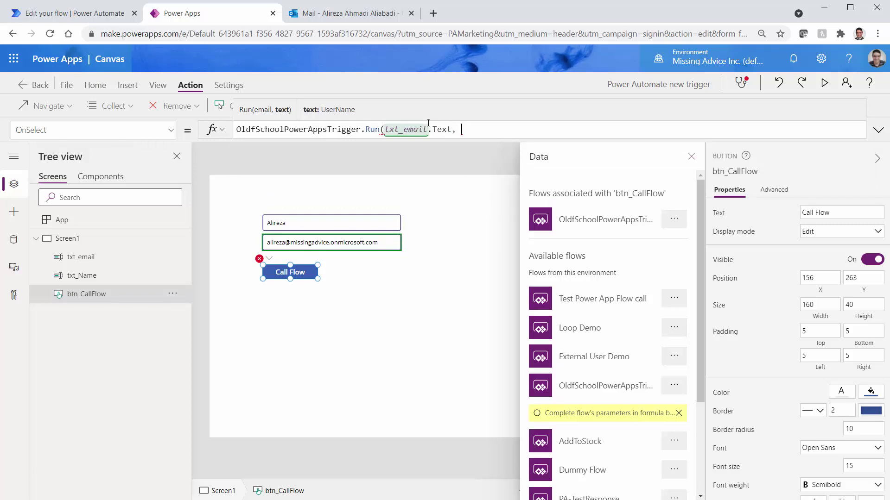
{"action": "type", "text": "txt_na"}
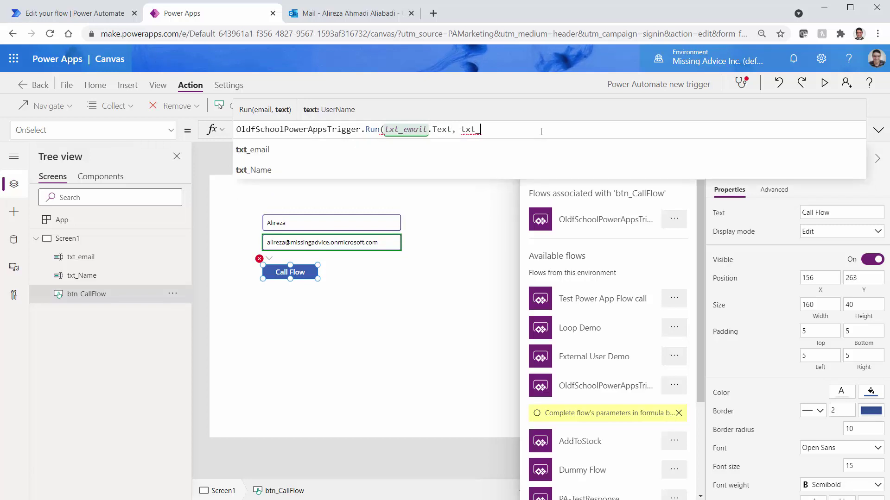
{"action": "left_click", "coordinate": [254, 150]}
{"action": "type", "text": ".Text"}
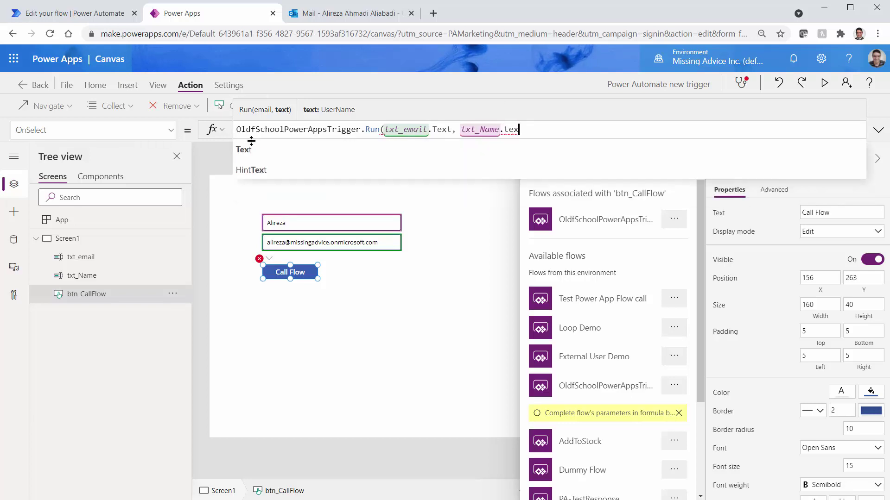
{"action": "type", "text": ")"}
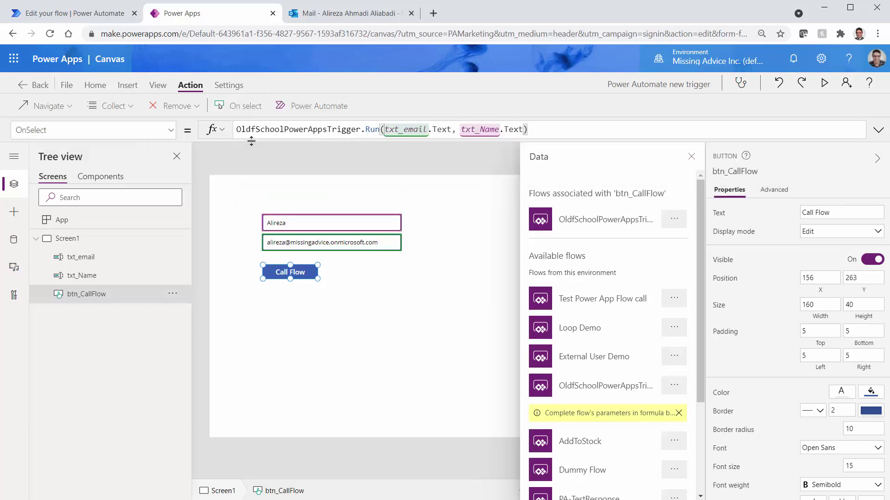
{"action": "key", "text": "ctrl+s"}
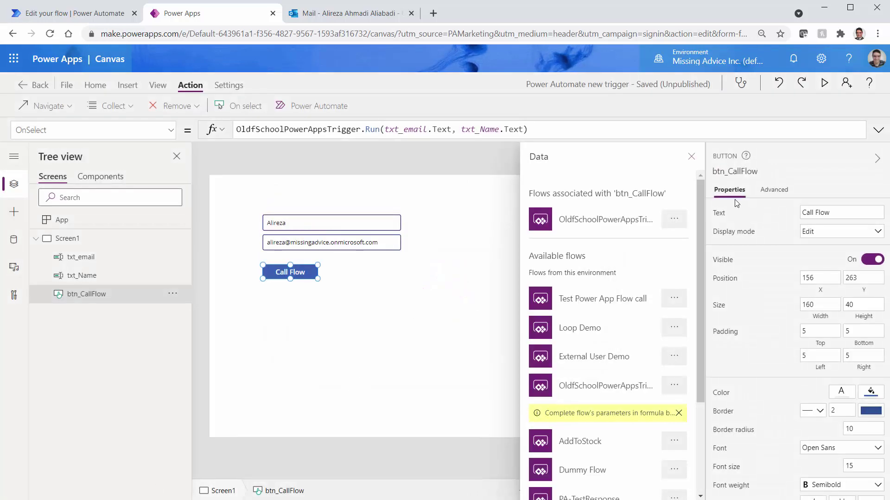
Close the Data panel, preview the app, append 1 to the name, and run Call Flow
{"action": "left_click", "coordinate": [691, 156]}
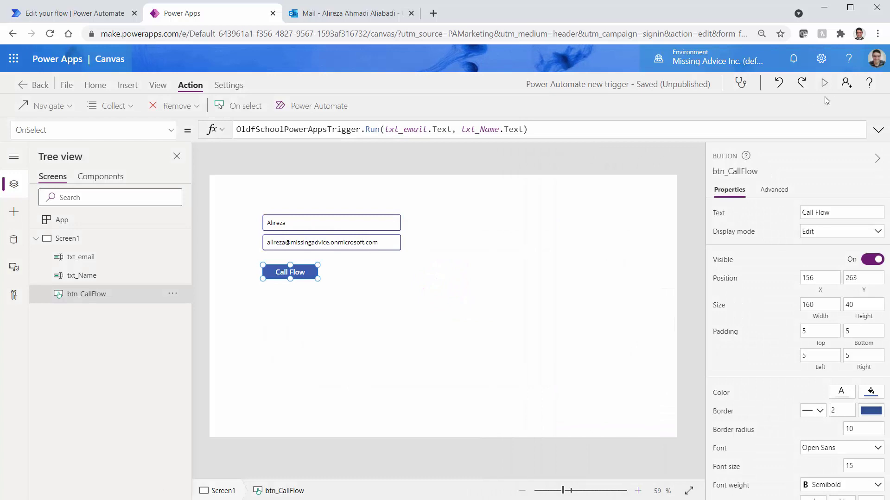
{"action": "left_click", "coordinate": [825, 83]}
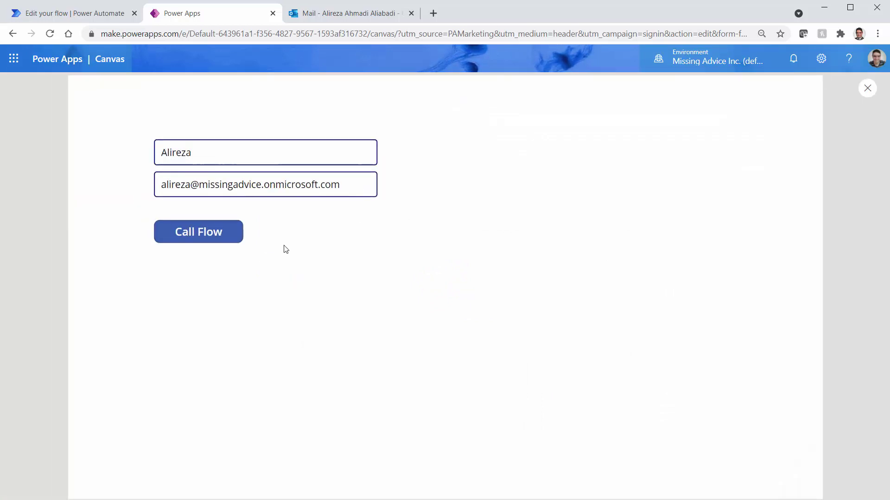
{"action": "left_click", "coordinate": [207, 157]}
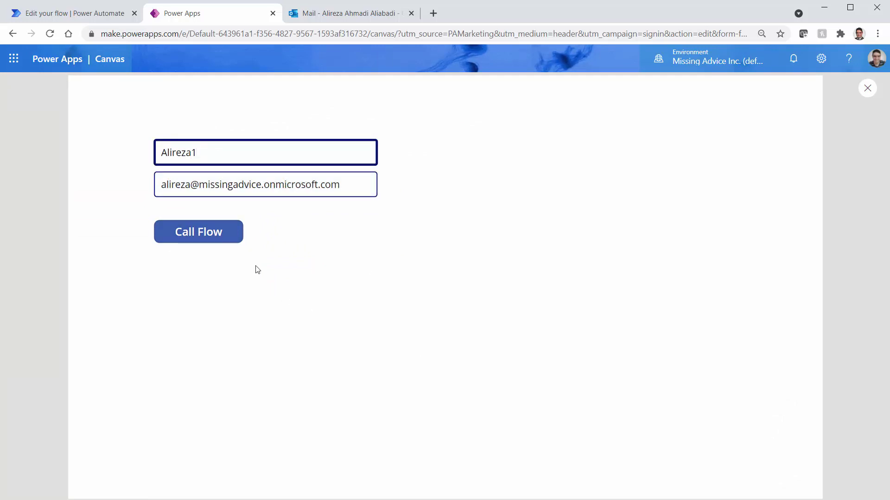
{"action": "left_click", "coordinate": [232, 240]}
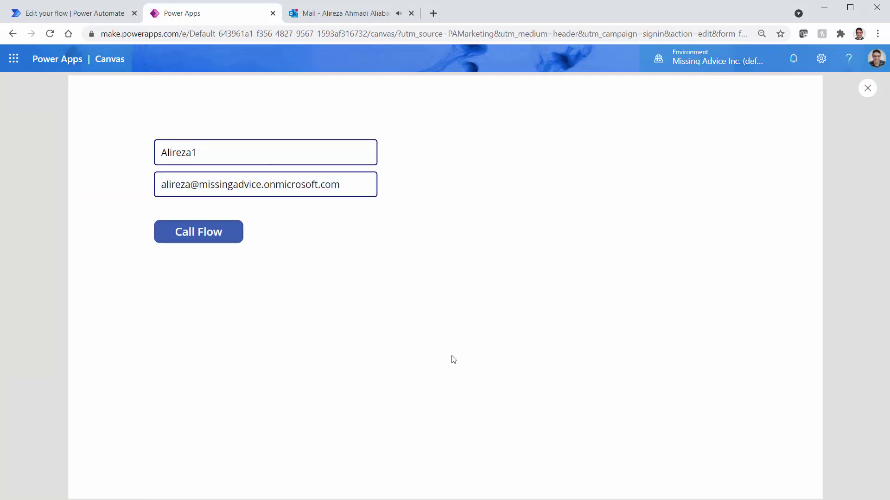
{"action": "left_click", "coordinate": [324, 13]}
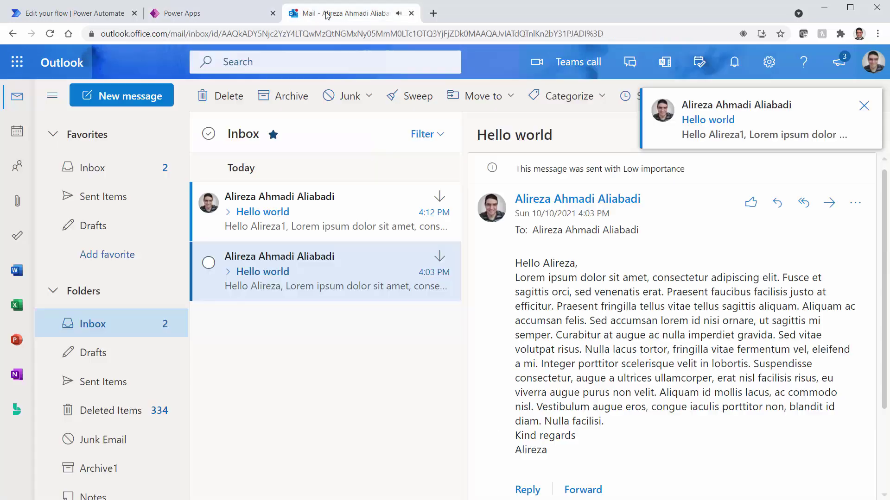
Open the 4:12 PM Hello world email and highlight its Hey line showing the edited name
{"action": "left_click", "coordinate": [315, 226]}
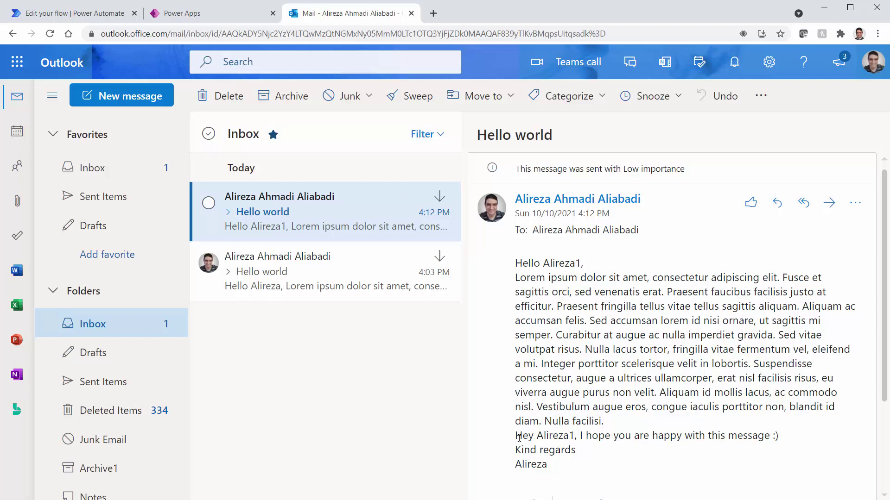
{"action": "triple_click", "coordinate": [789, 437]}
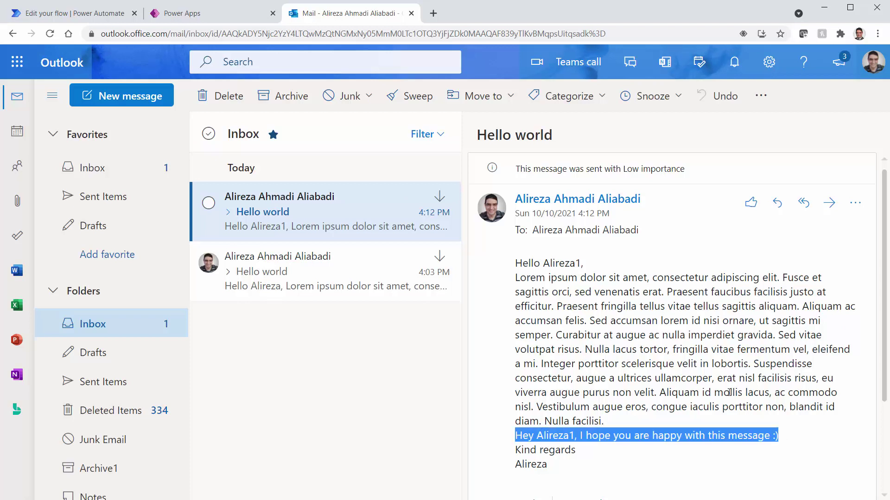